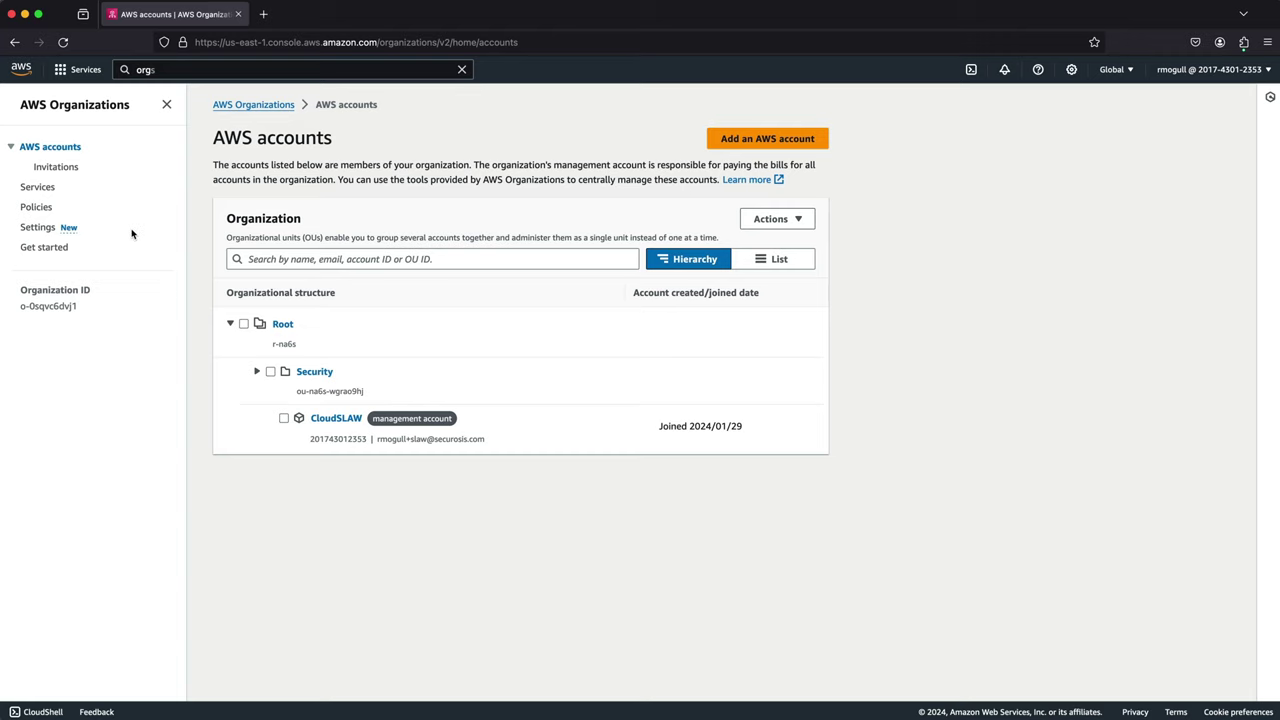
Enable service control policies for the organization
left_click(36, 208)
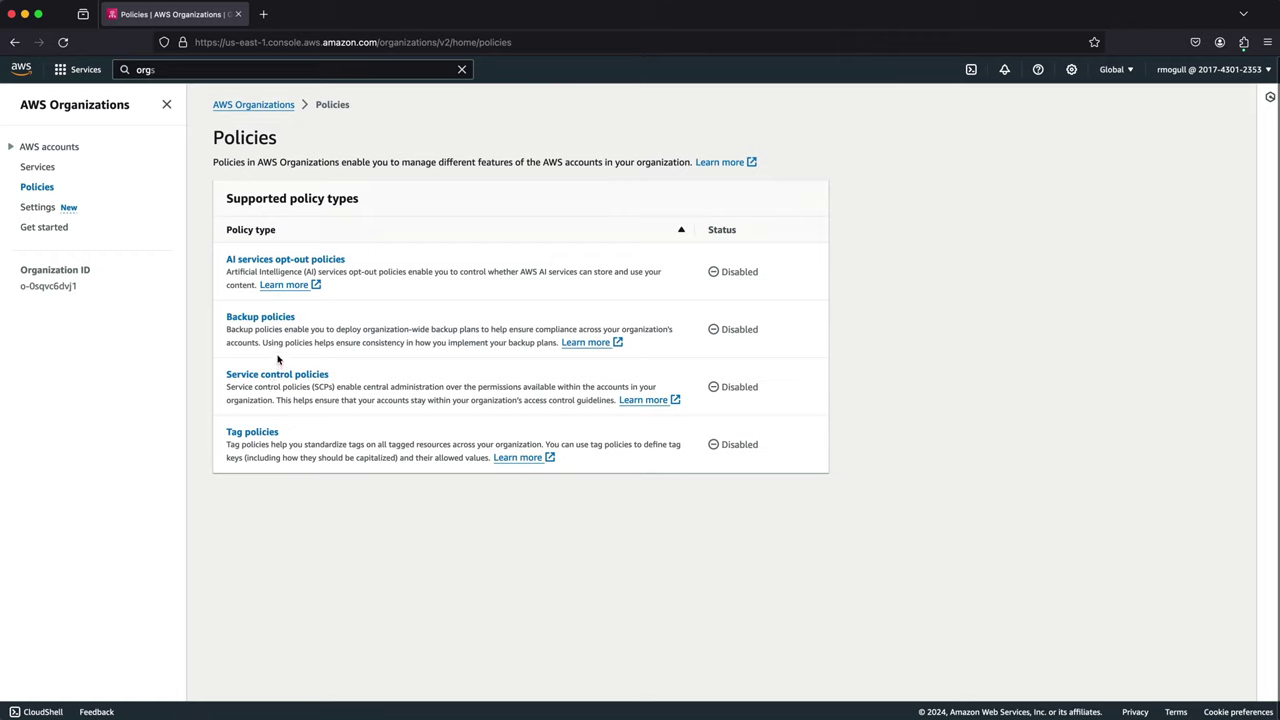
left_click(277, 376)
left_click(295, 211)
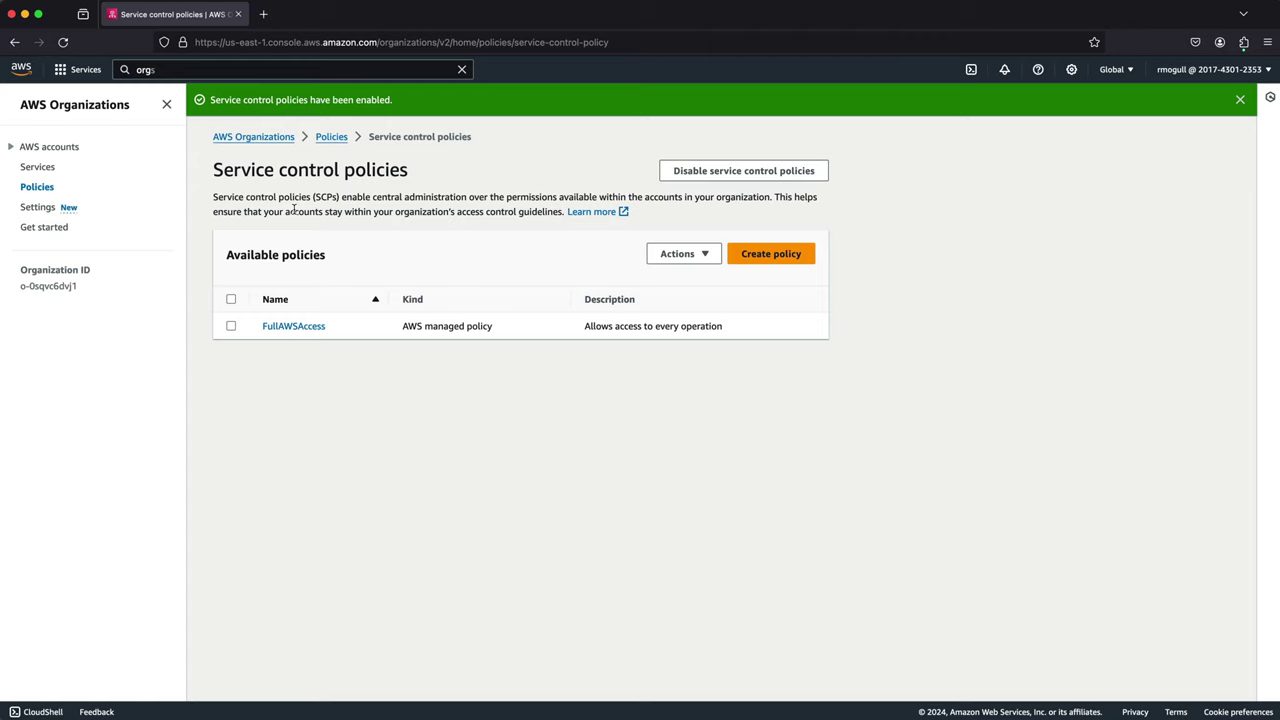
Examine the service control policies applied to the organization's Root
left_click(50, 148)
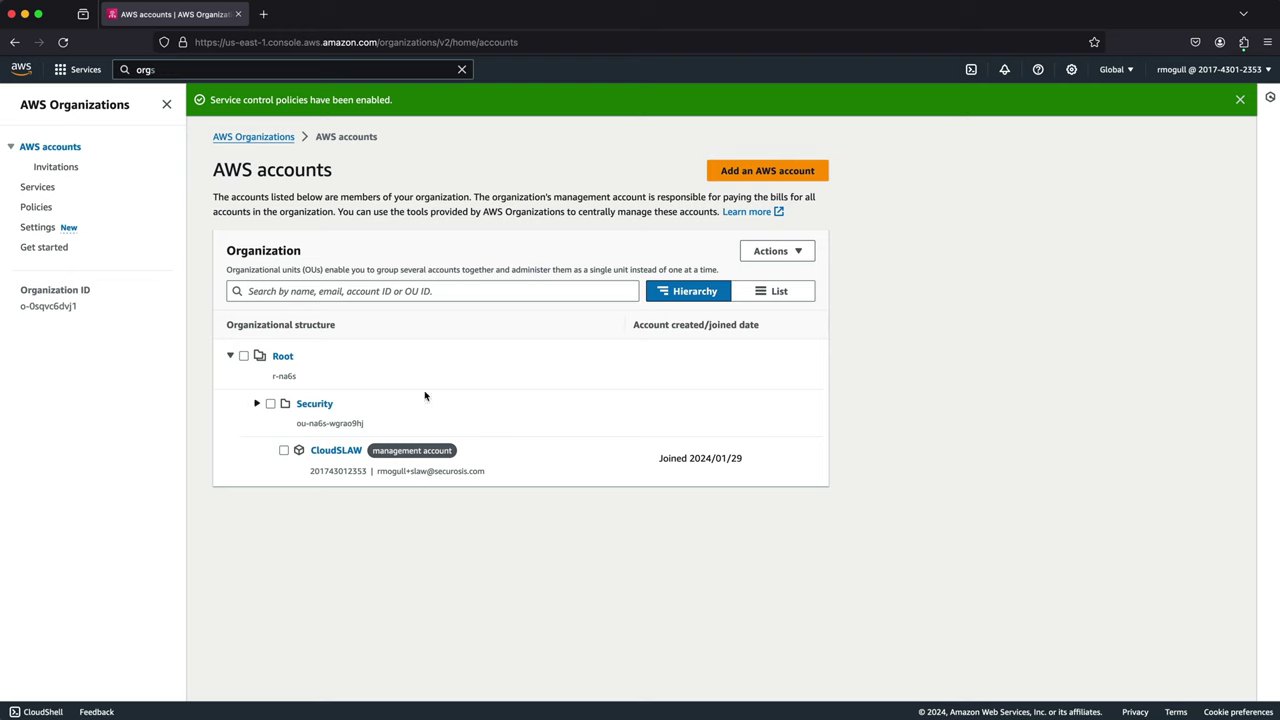
left_click(282, 358)
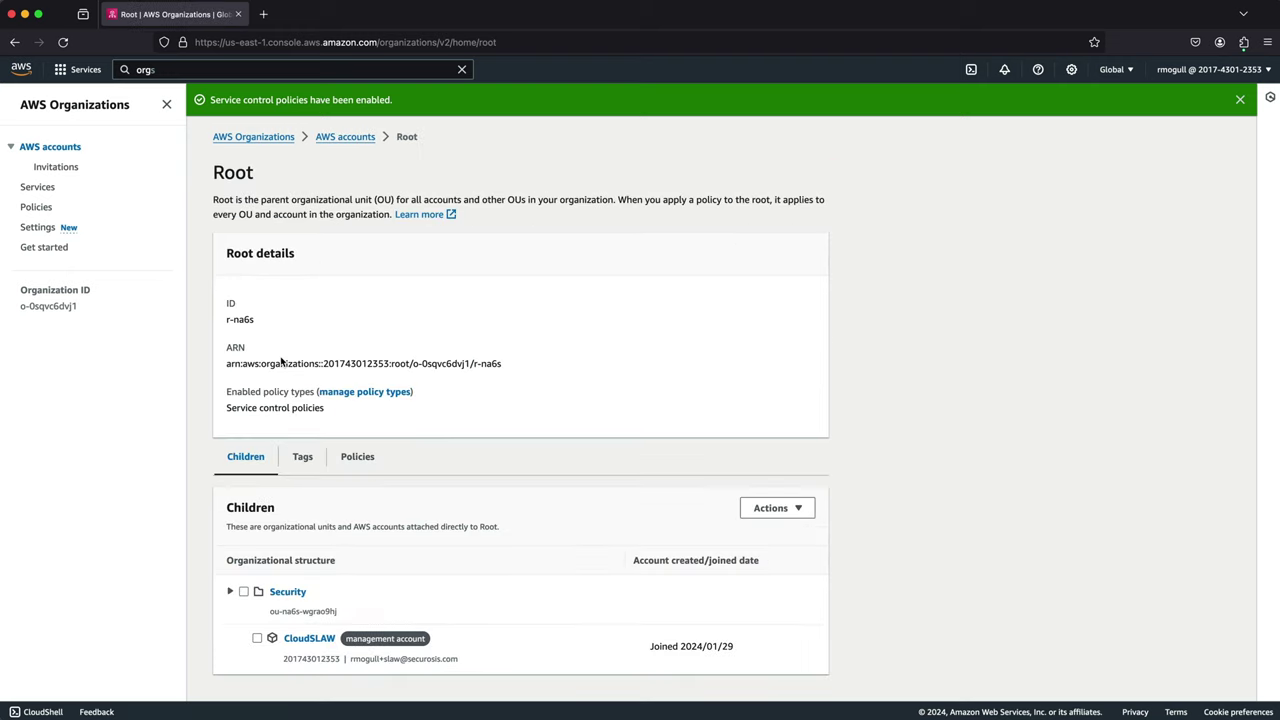
left_click(366, 462)
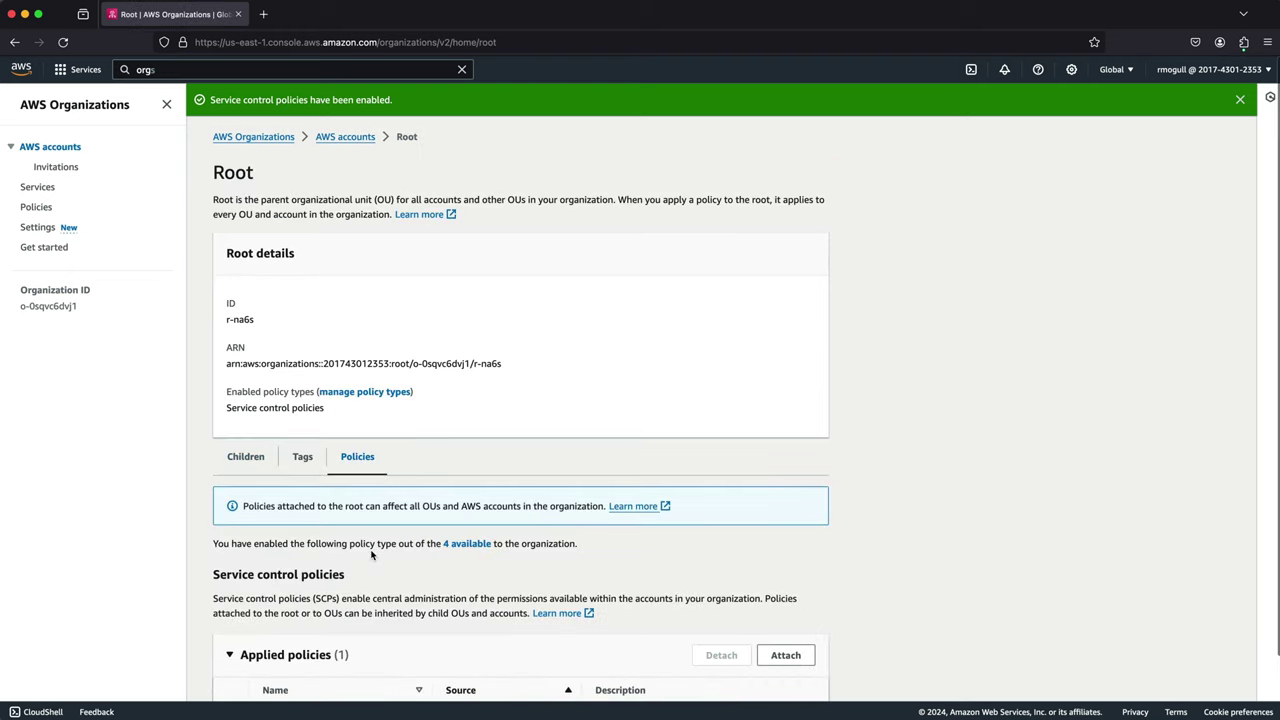
scroll(308, 645, "up", 5)
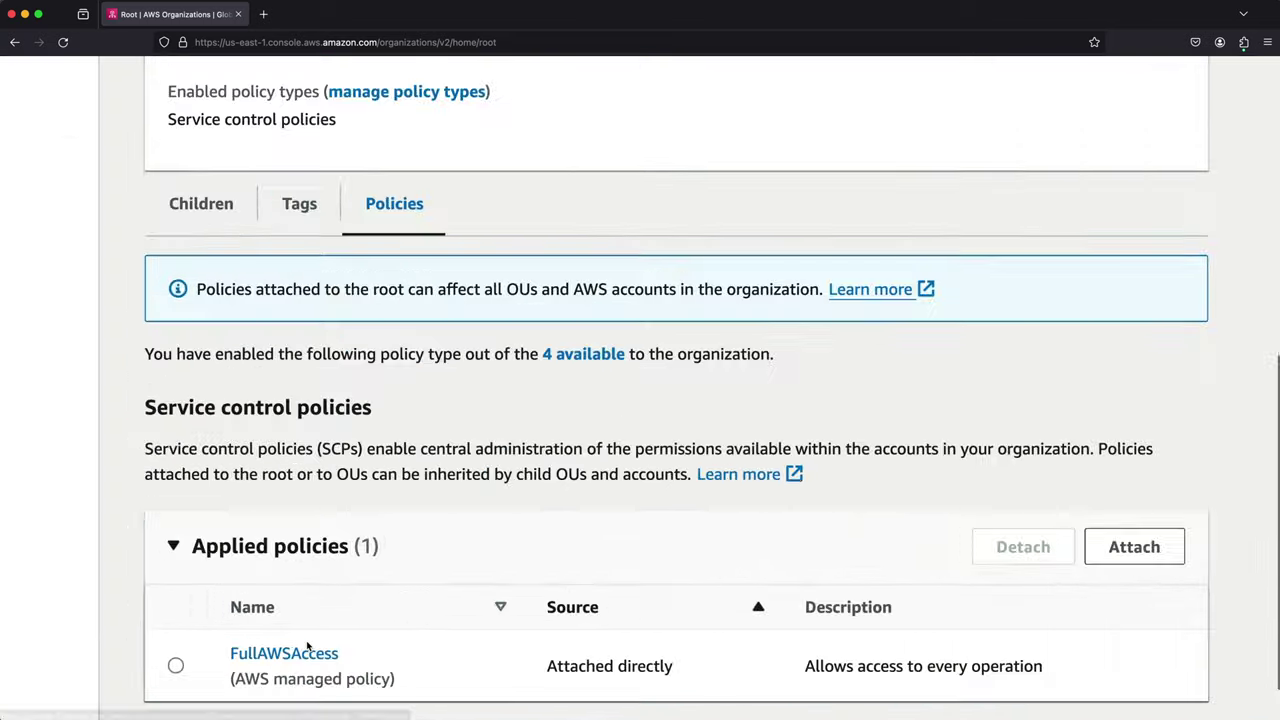
scroll(308, 647, "up", 3)
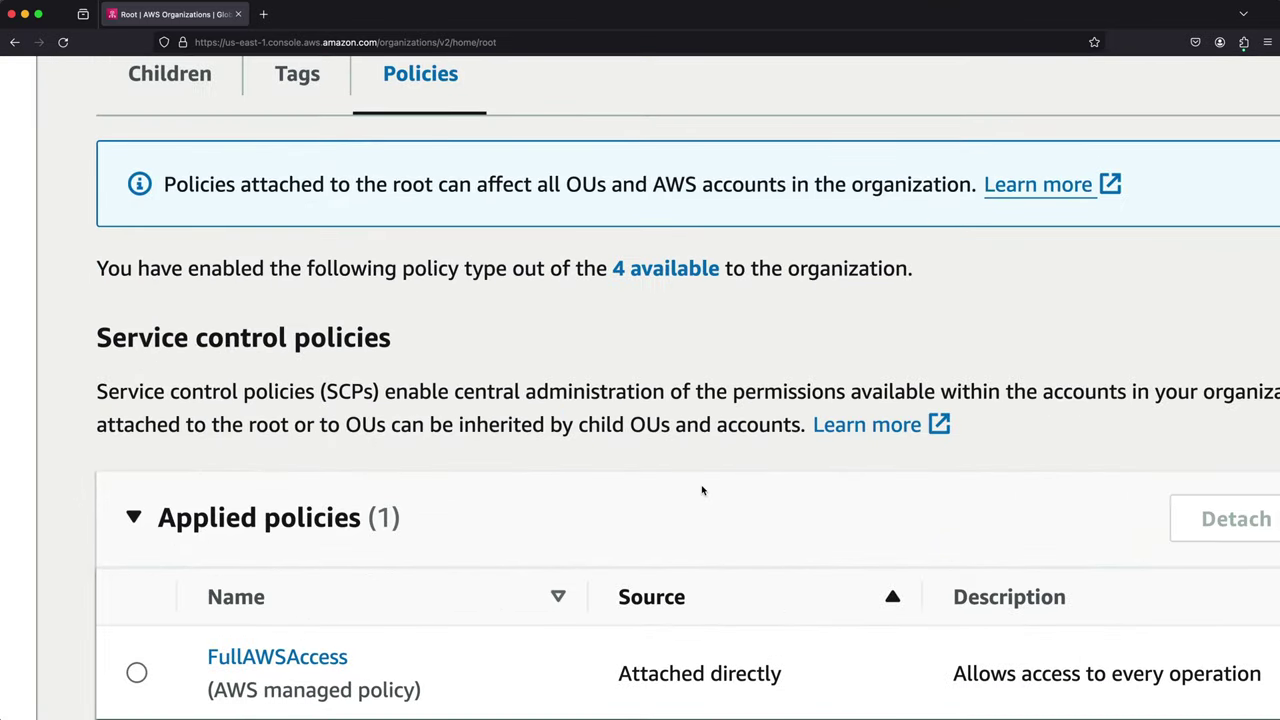
scroll(702, 490, "down", 8)
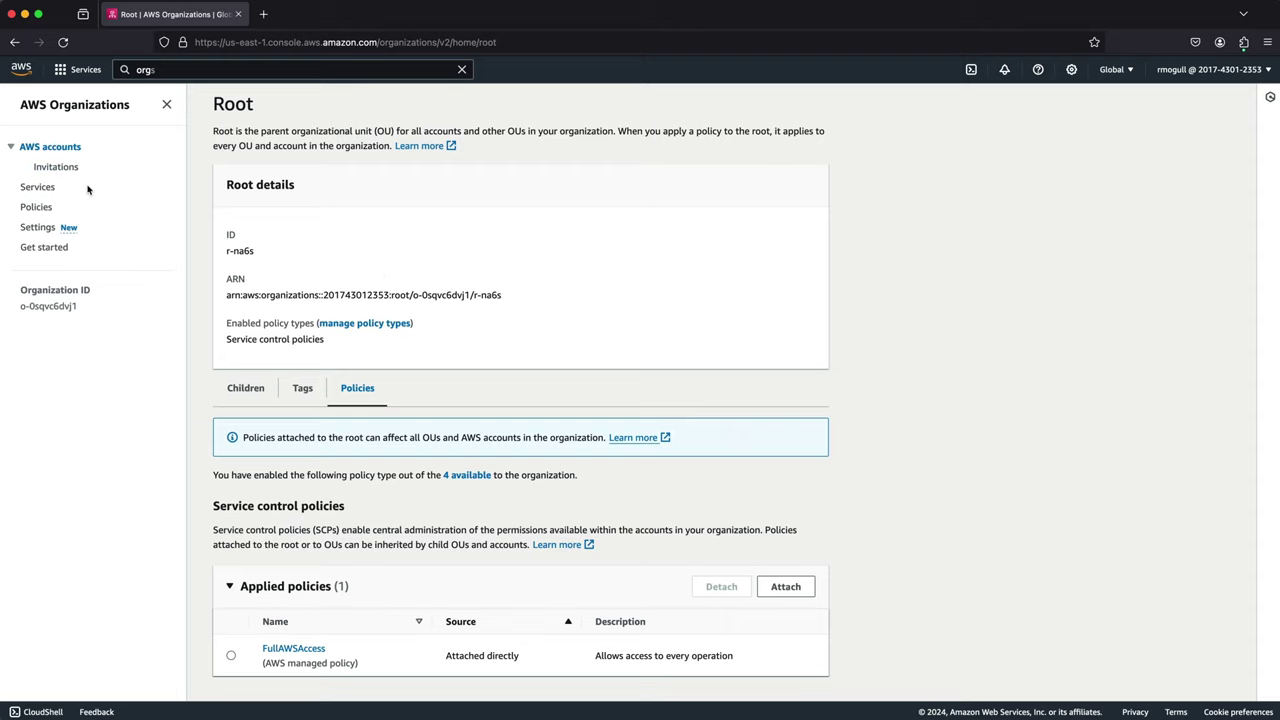
Show the policies applied to the SecurityAudit account inside the Security organizational unit
left_click(55, 149)
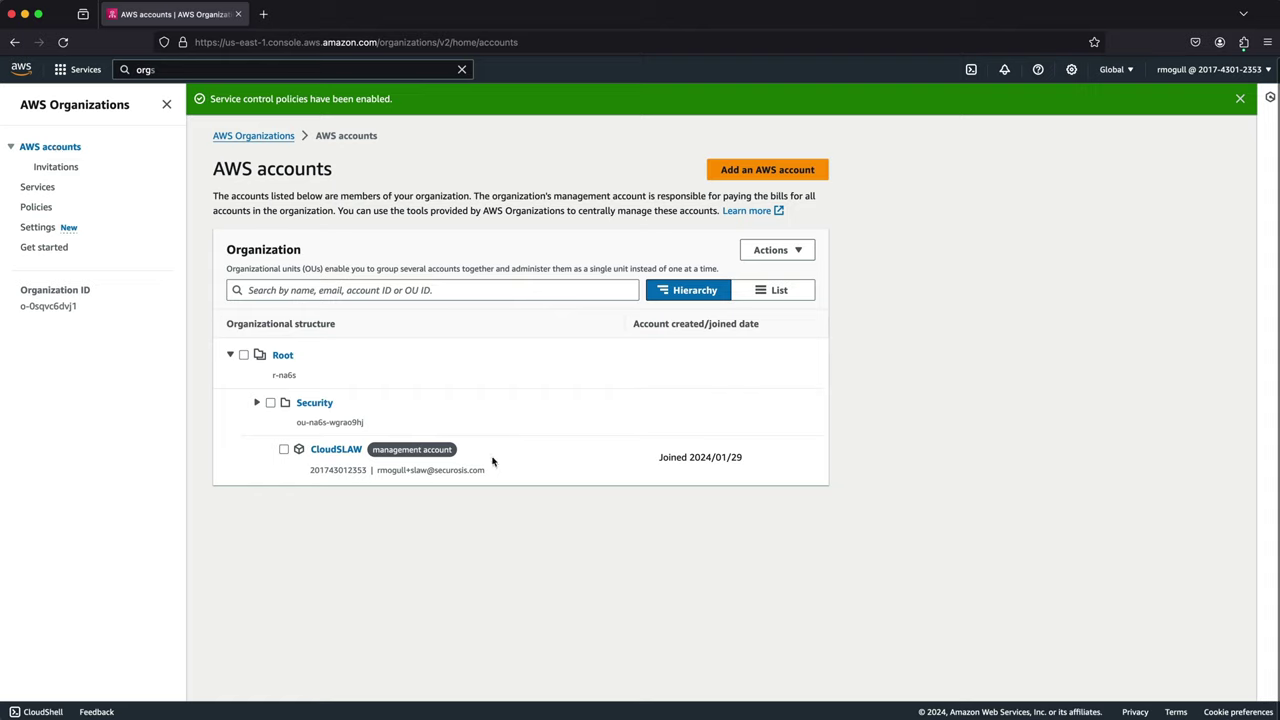
left_click(256, 402)
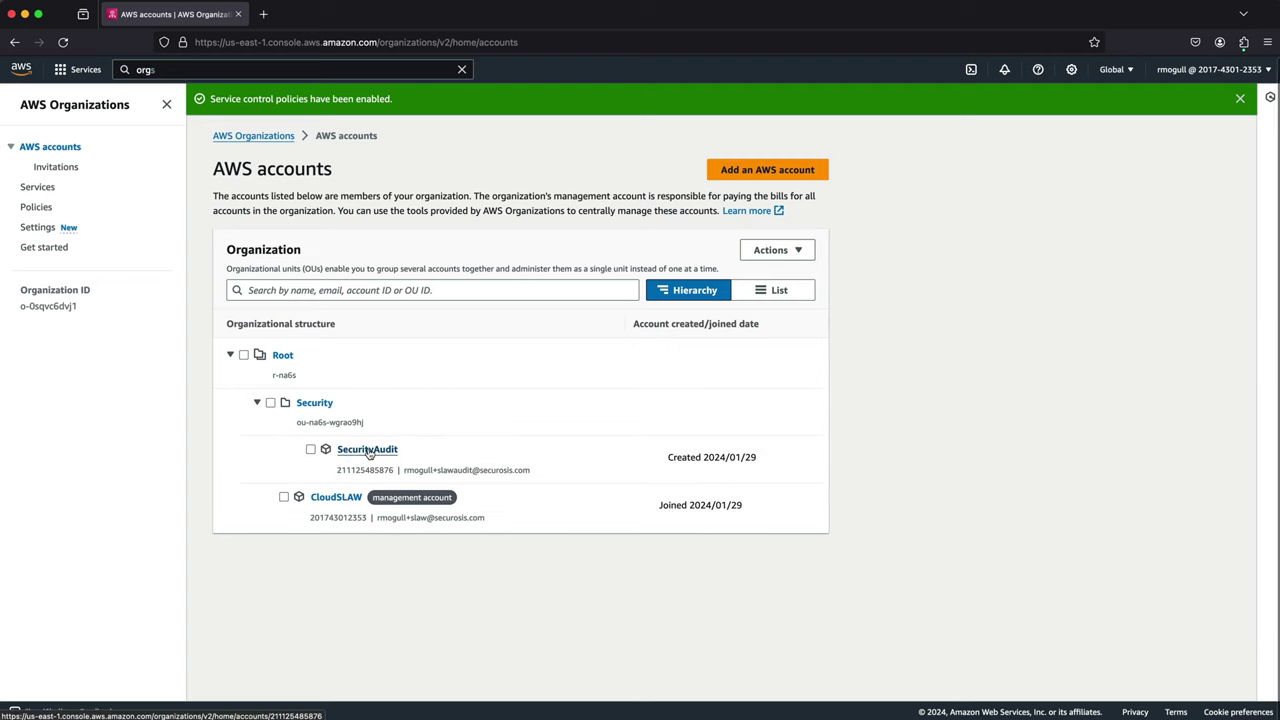
left_click(370, 450)
left_click(289, 545)
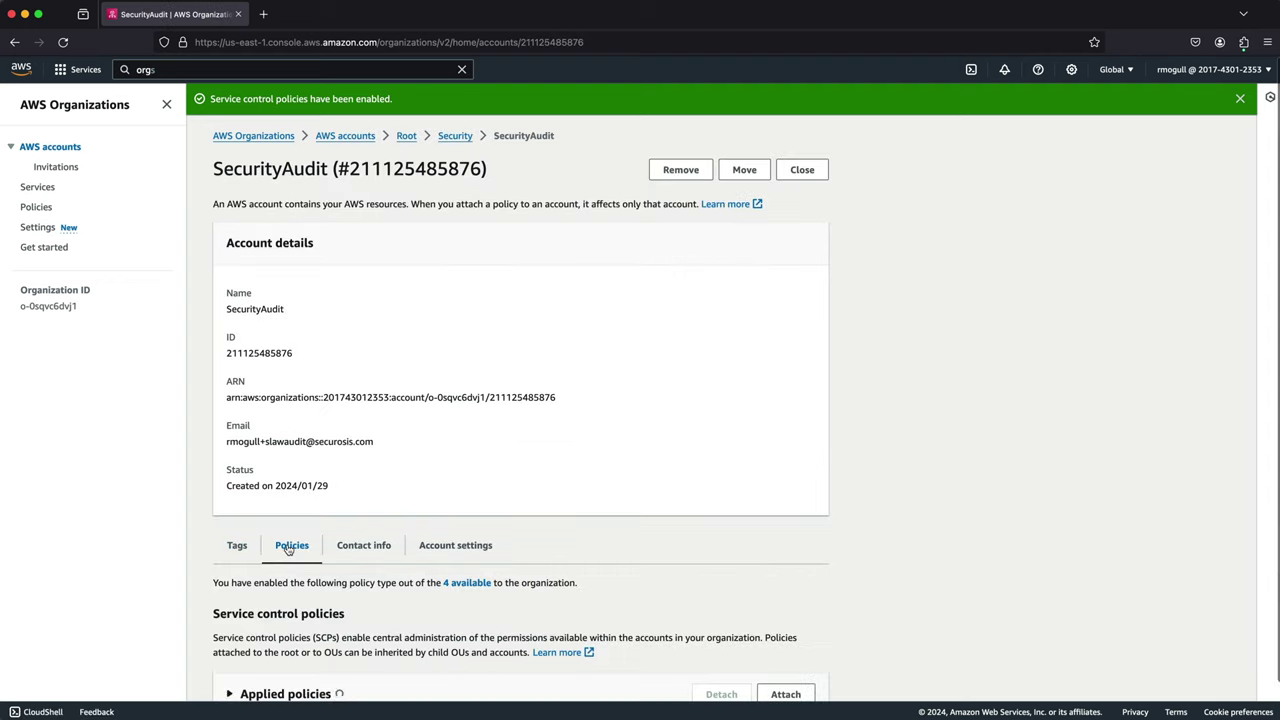
scroll(559, 500, "down", 3)
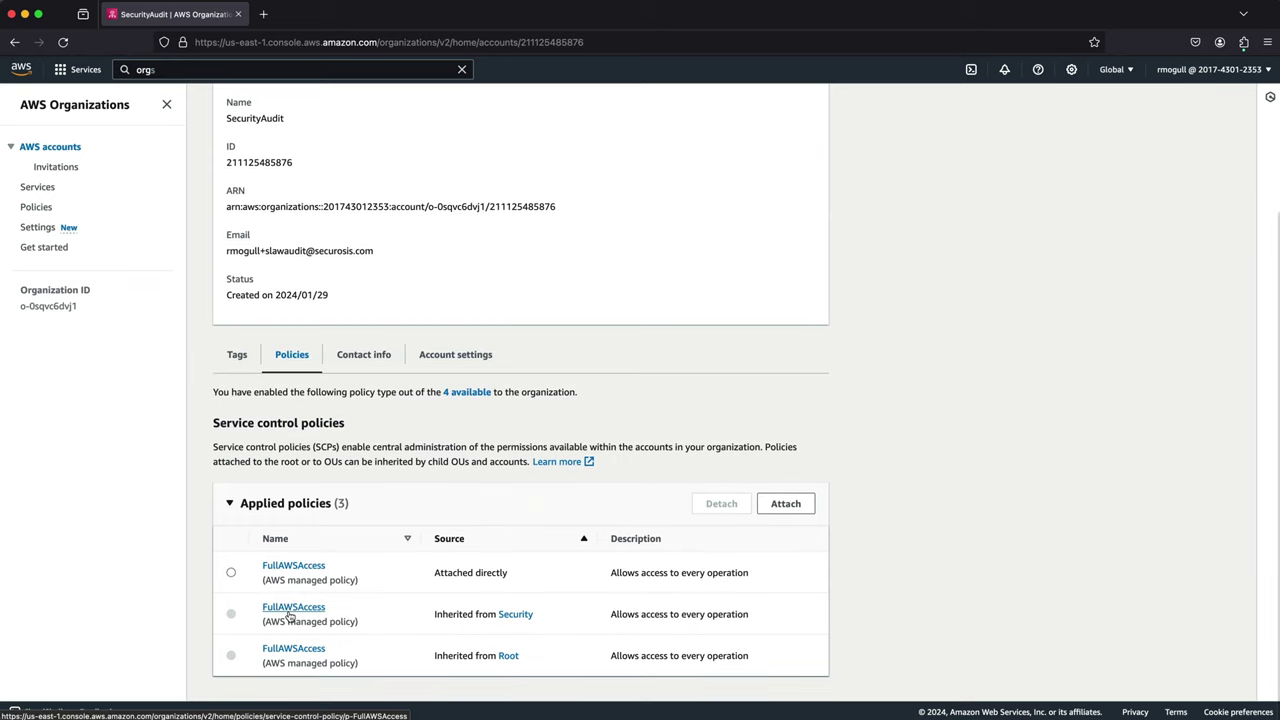
scroll(265, 575, "up", 5)
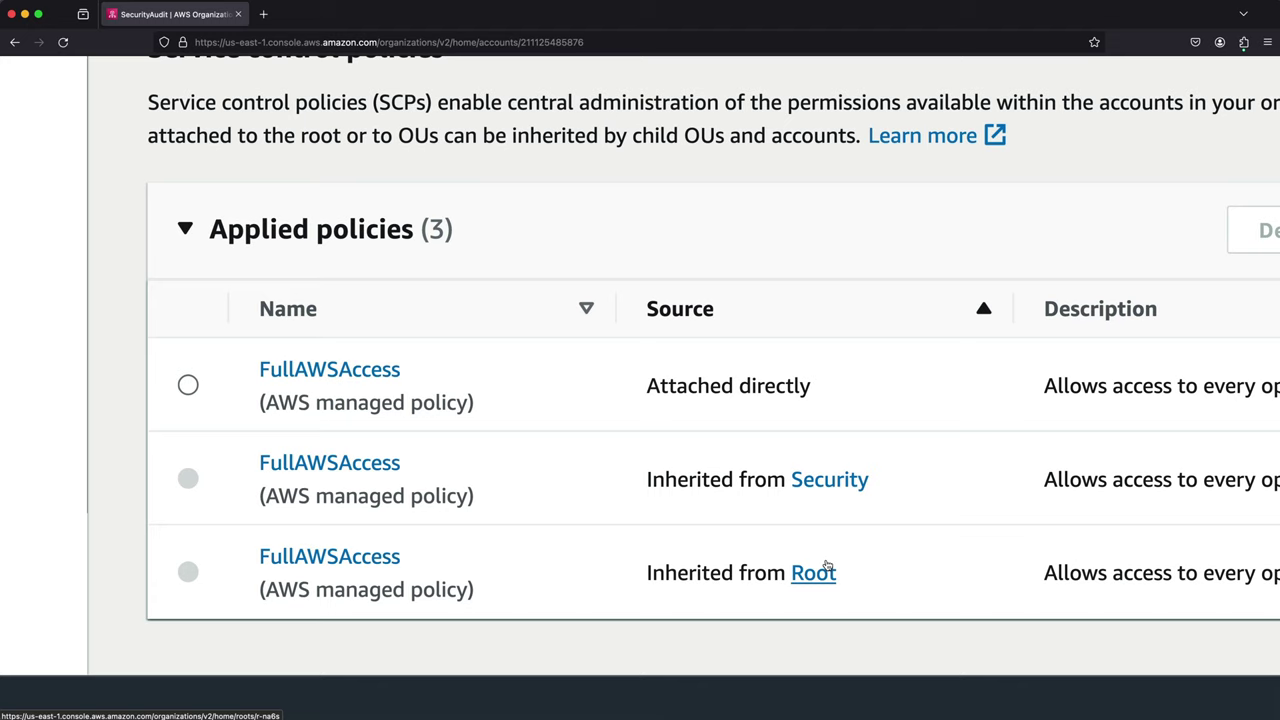
Compare the sources of the account's FullAWSAccess entries: inherited from Root, inherited from Security, and attached directly
left_click_drag(436, 560, 242, 566)
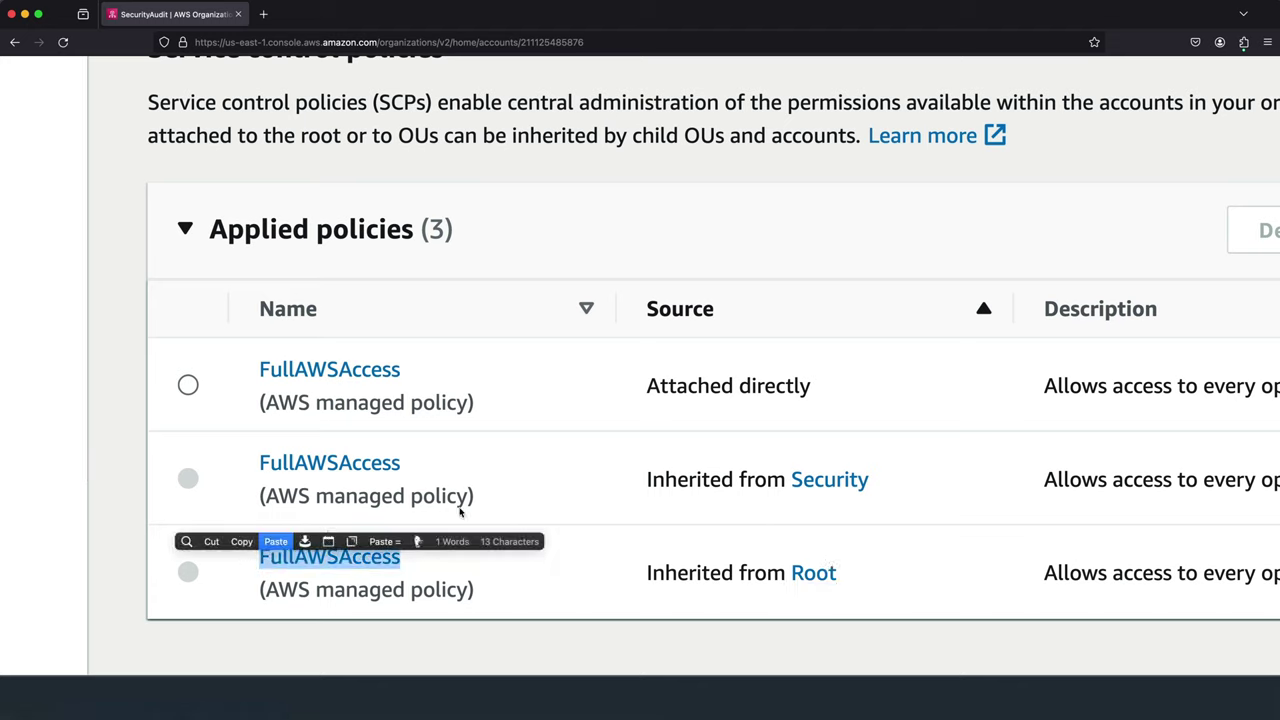
left_click(589, 551)
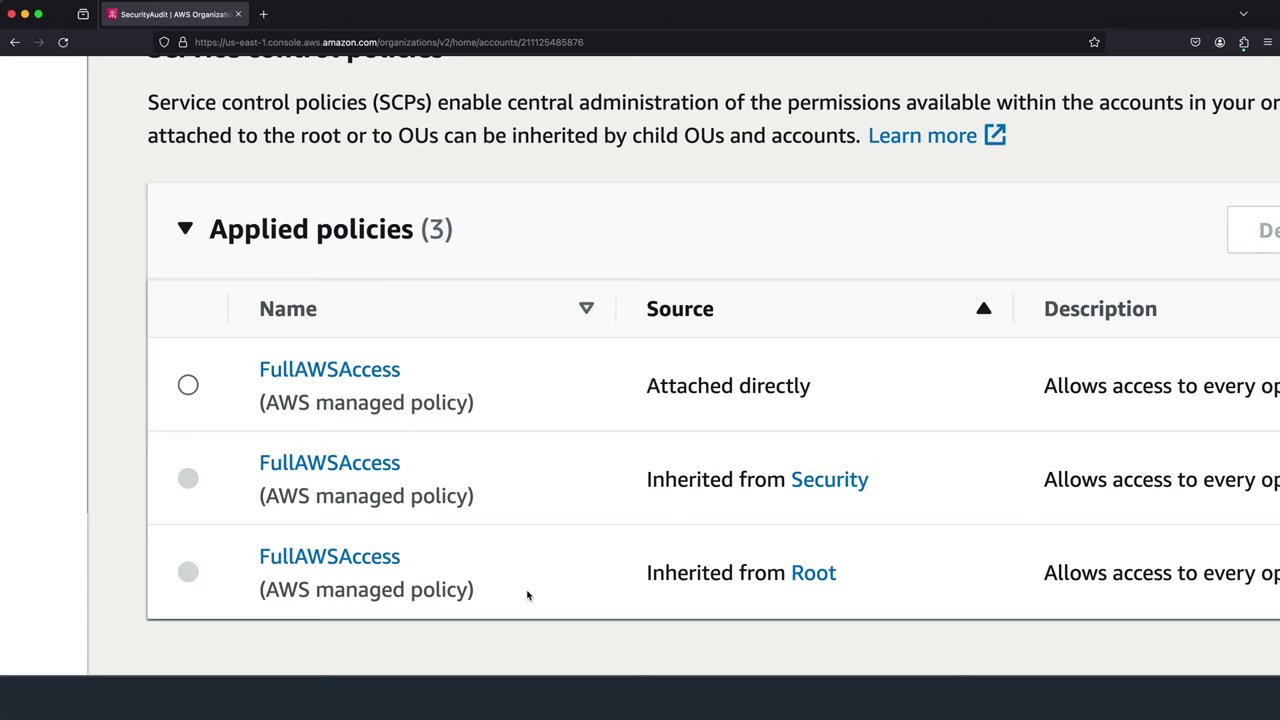
left_click_drag(528, 596, 252, 550)
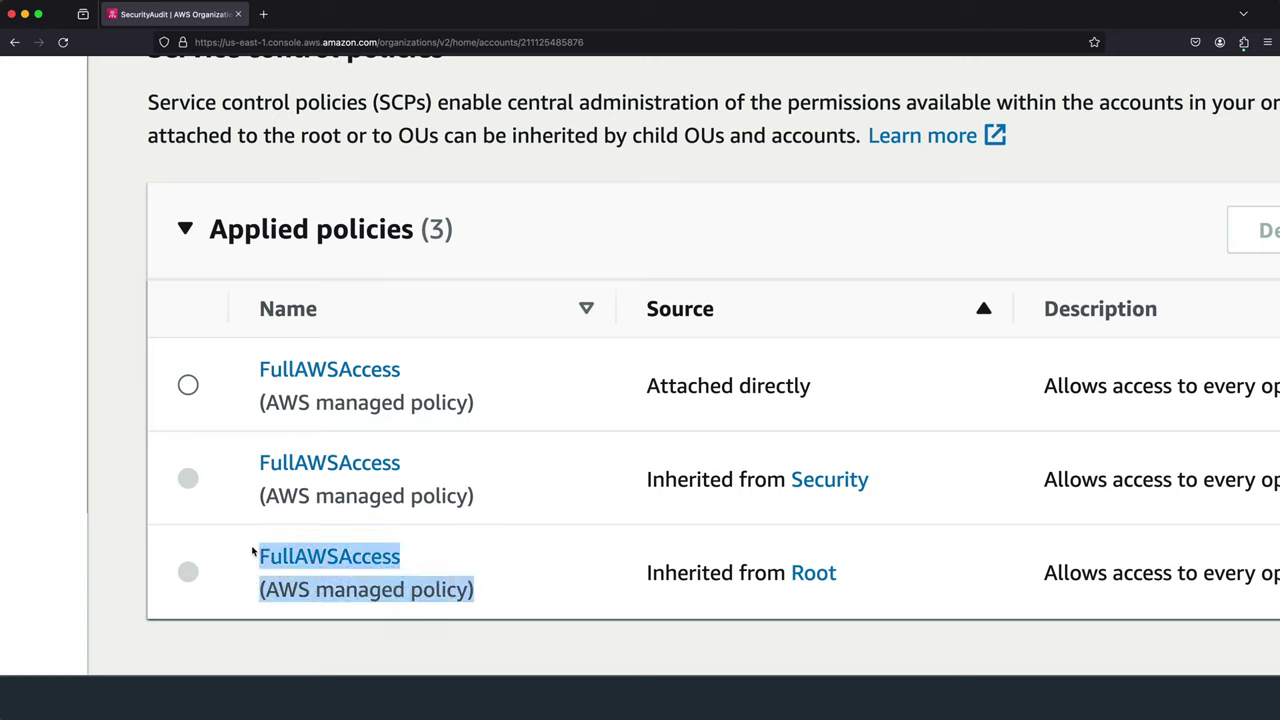
left_click(531, 474)
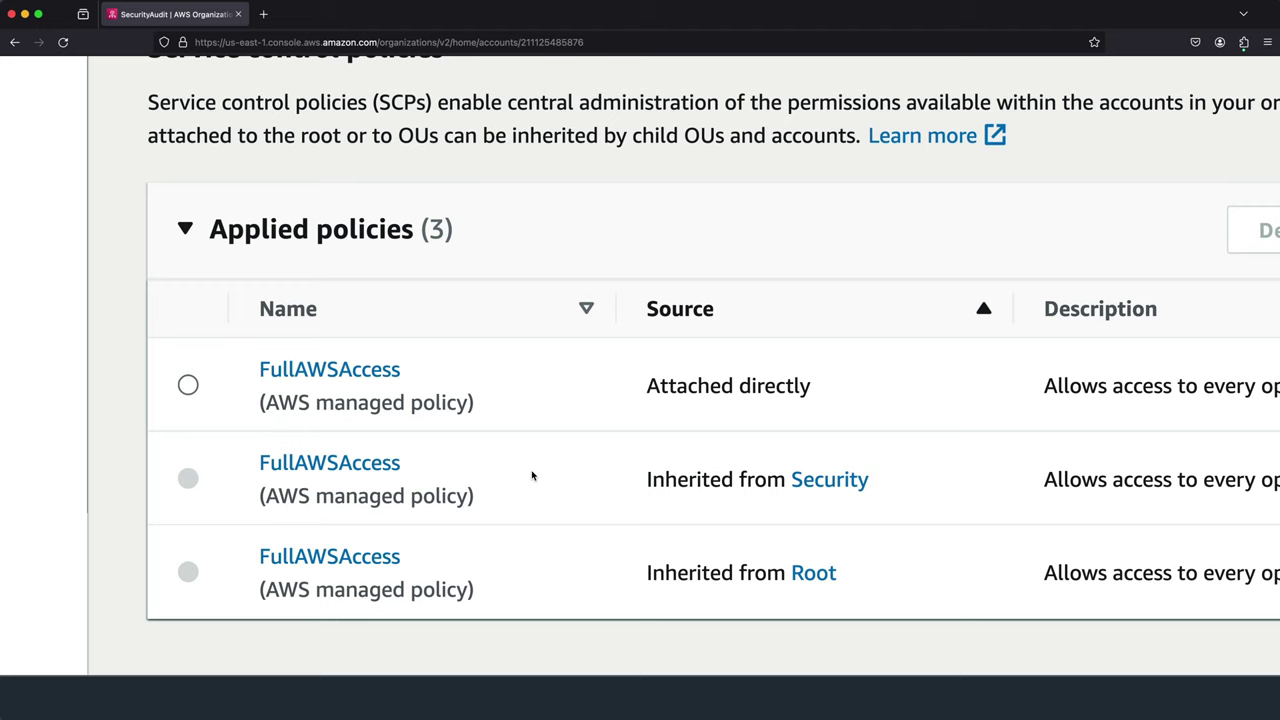
left_click_drag(537, 500, 257, 461)
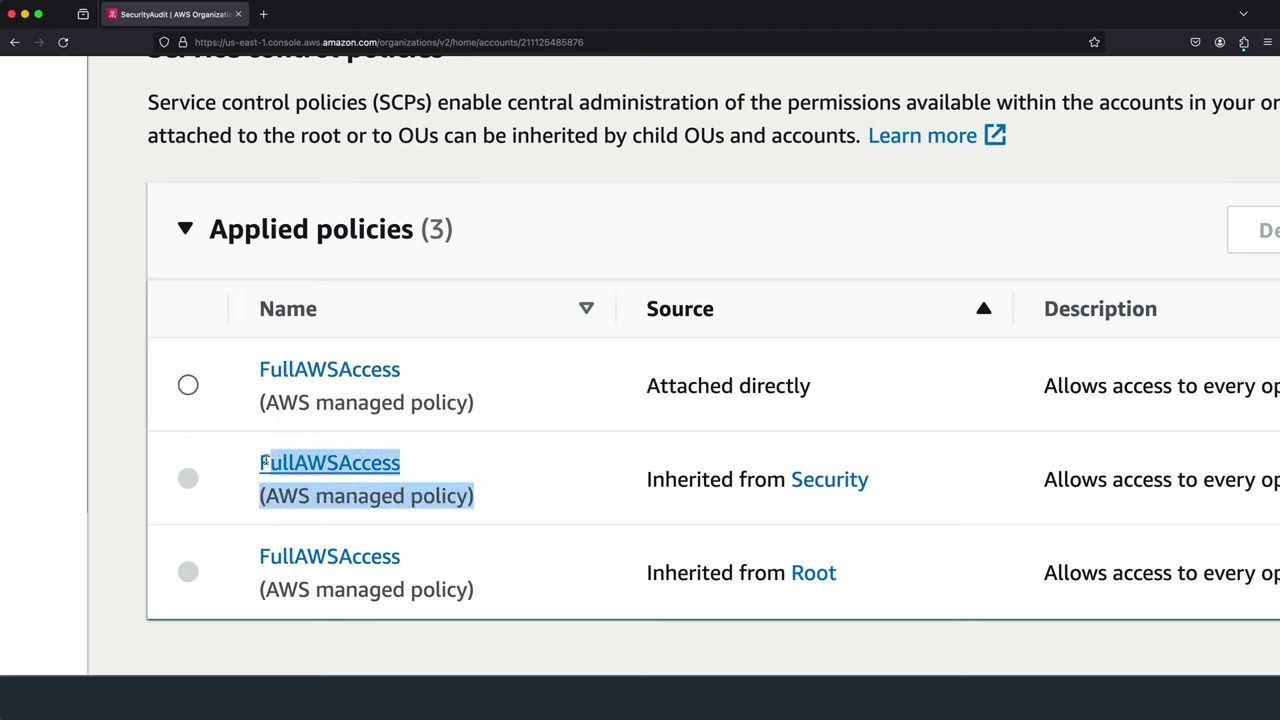
left_click(503, 386)
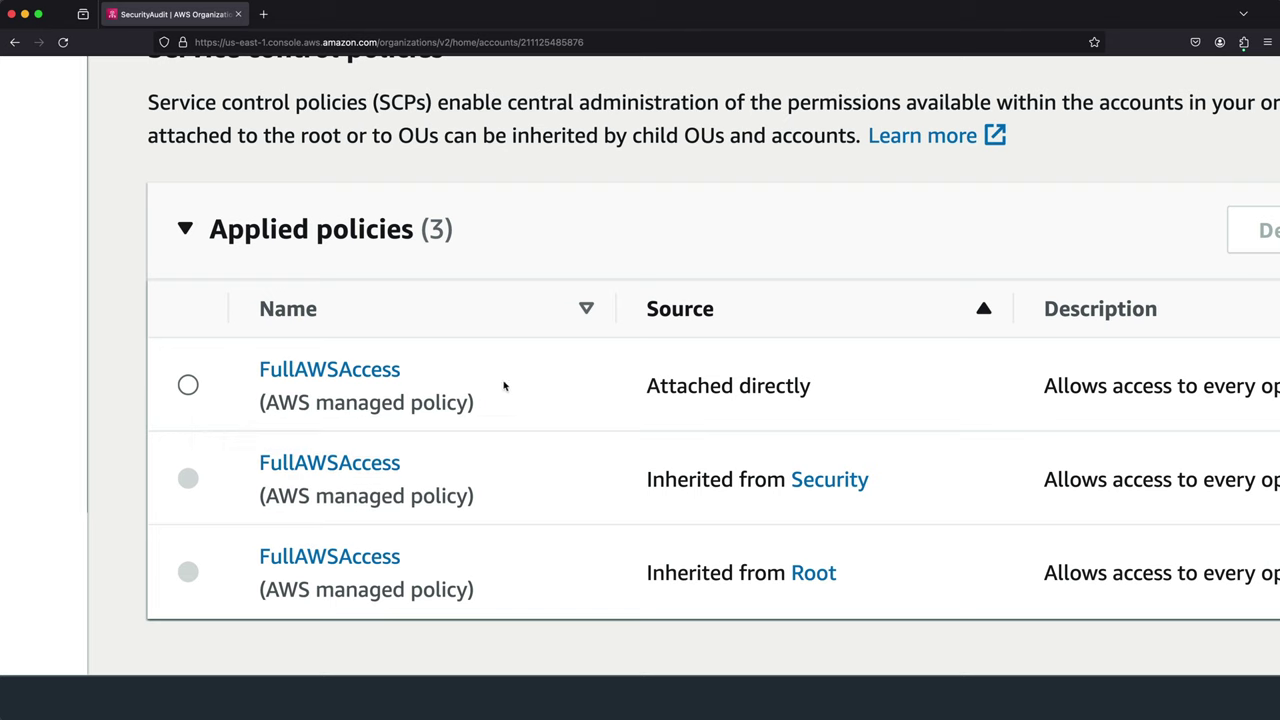
left_click_drag(488, 400, 193, 356)
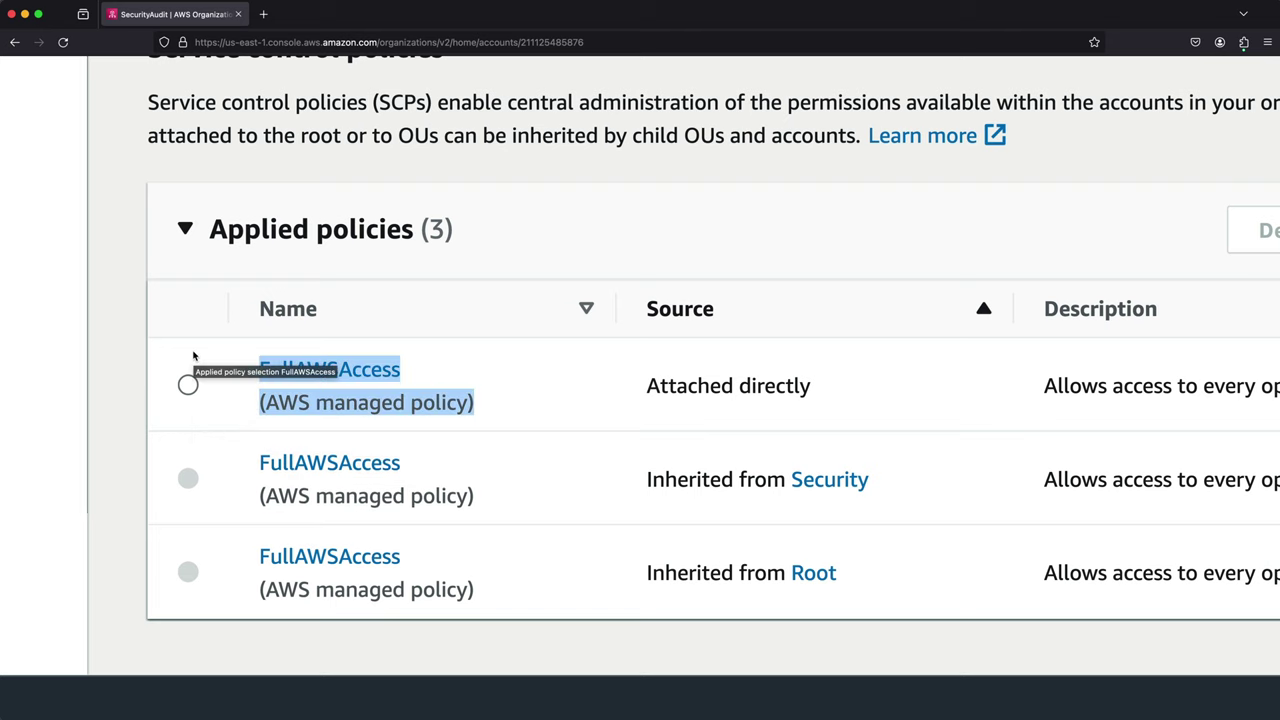
key("ctrl+0")
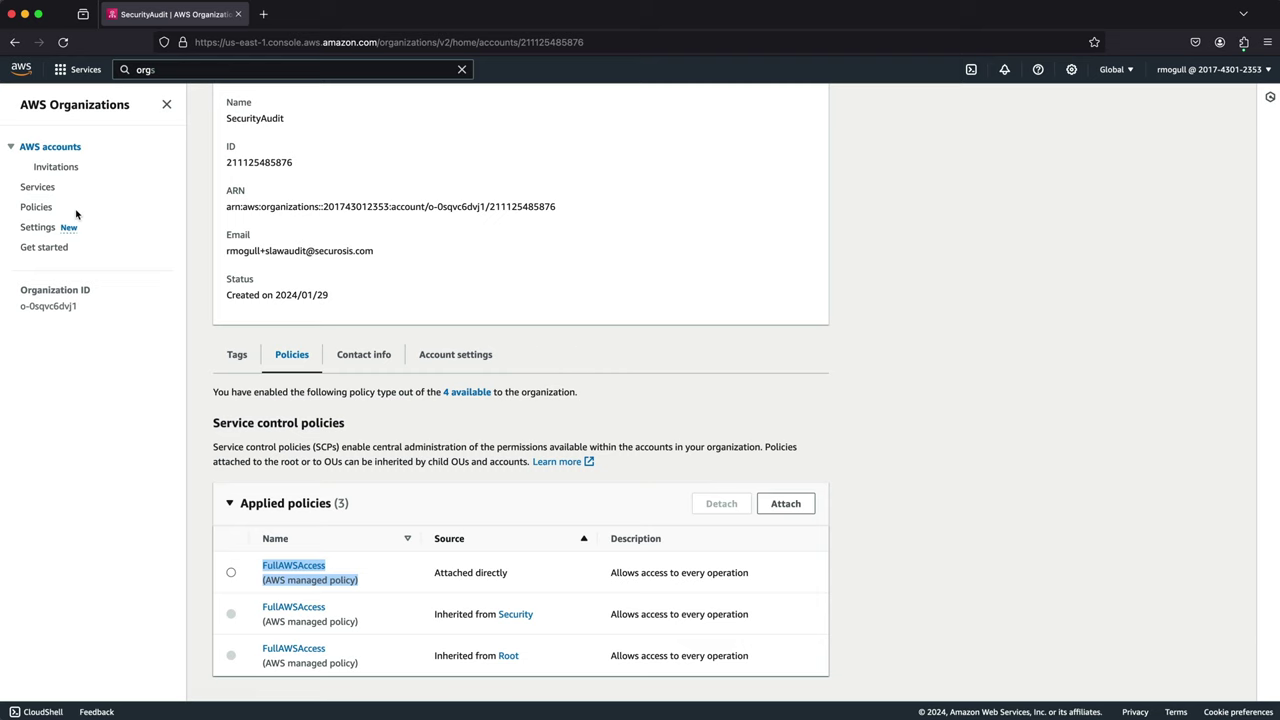
Start a new service control policy named ProtectRootAndOrg
left_click(37, 206)
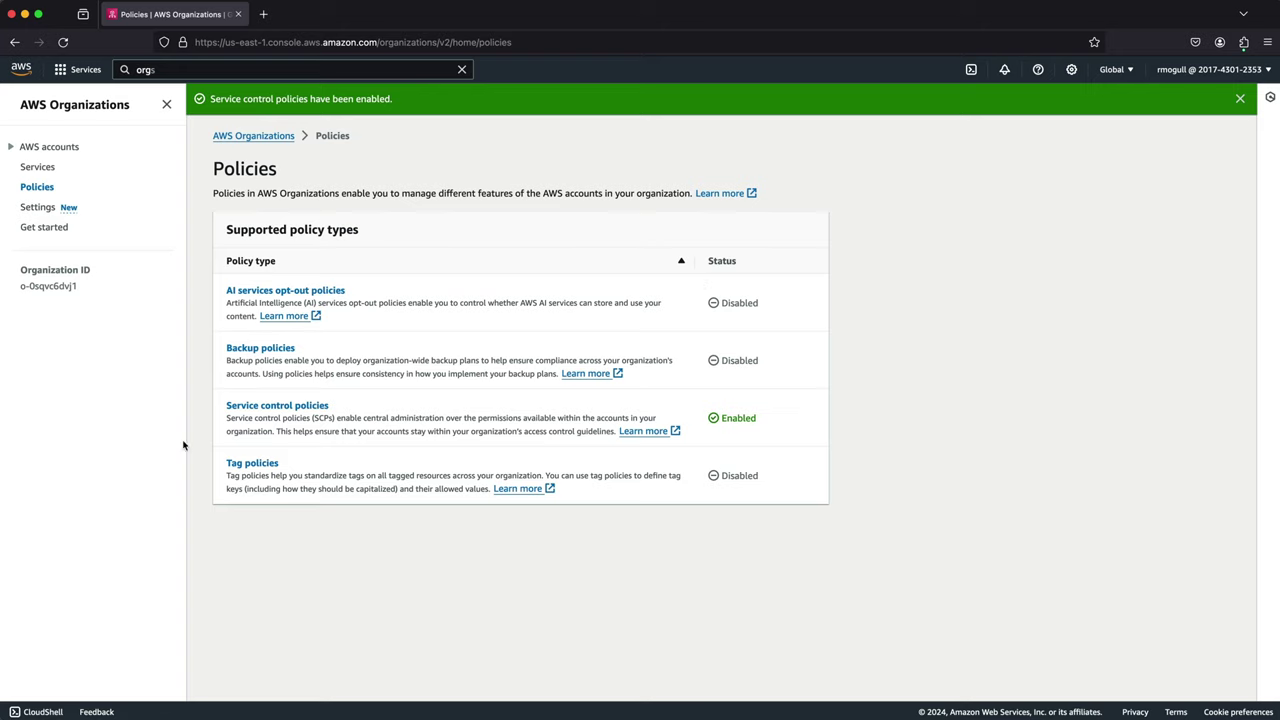
left_click(280, 406)
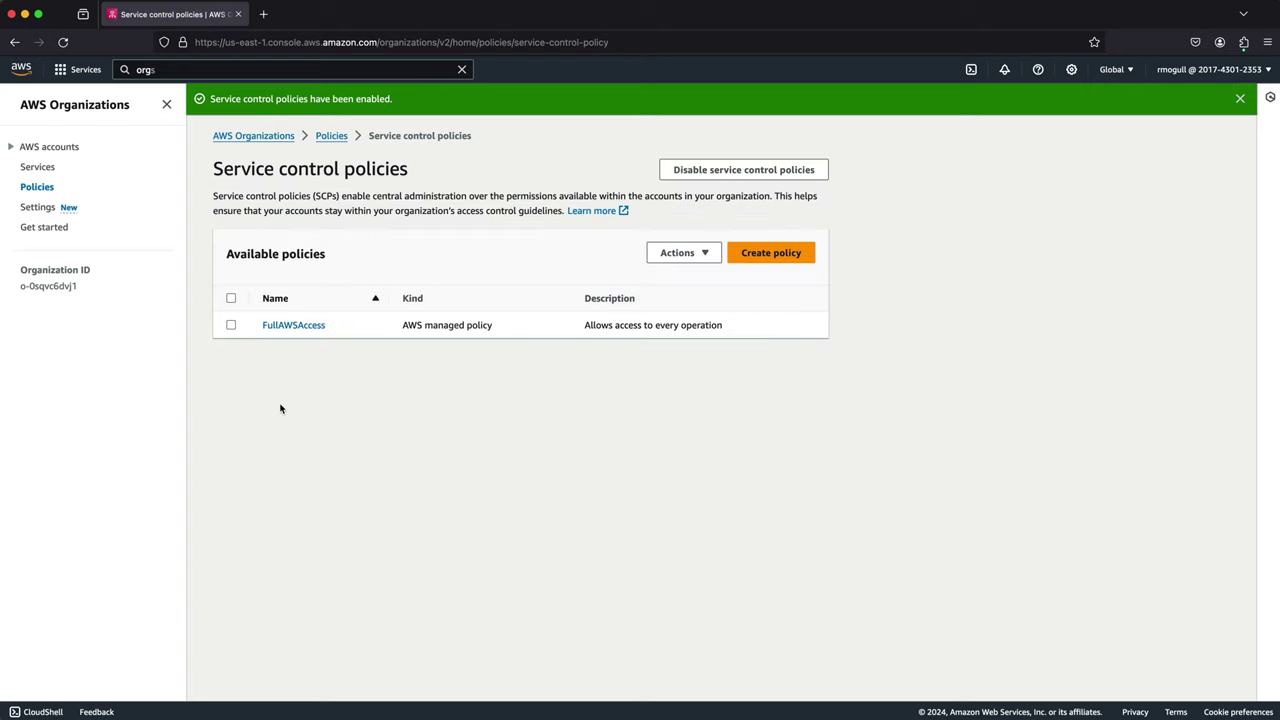
left_click(772, 257)
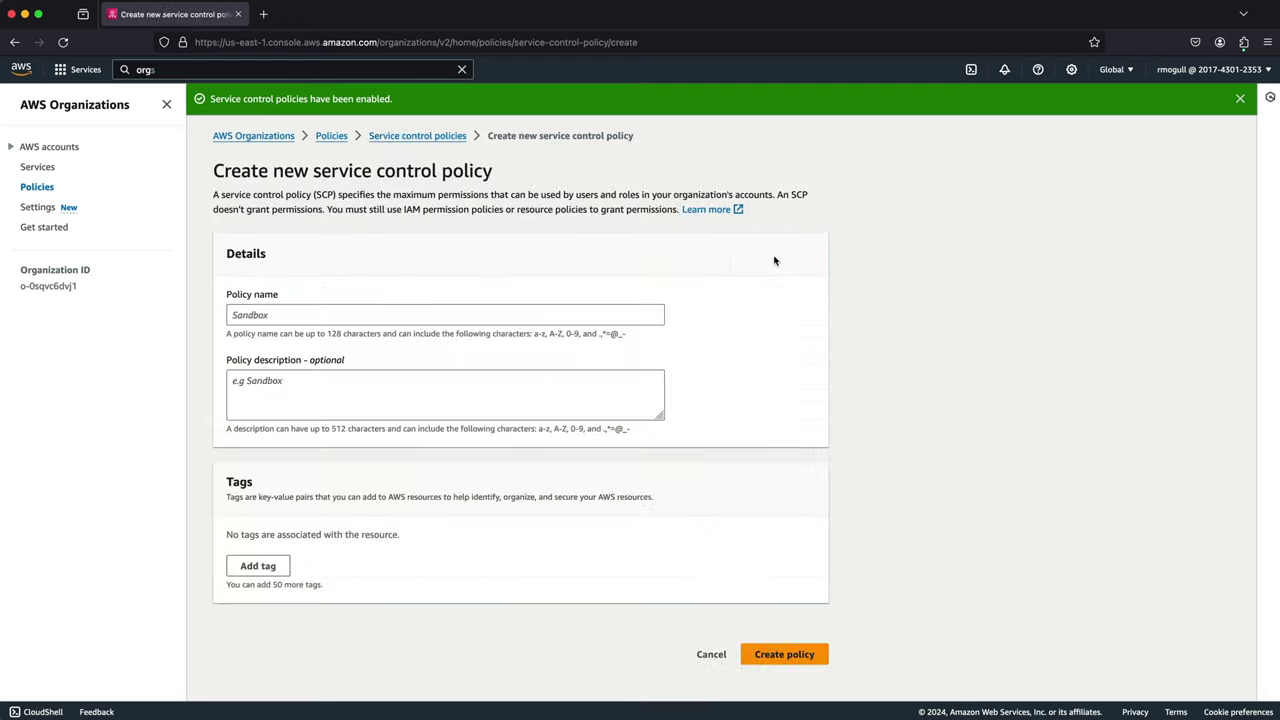
left_click(373, 318)
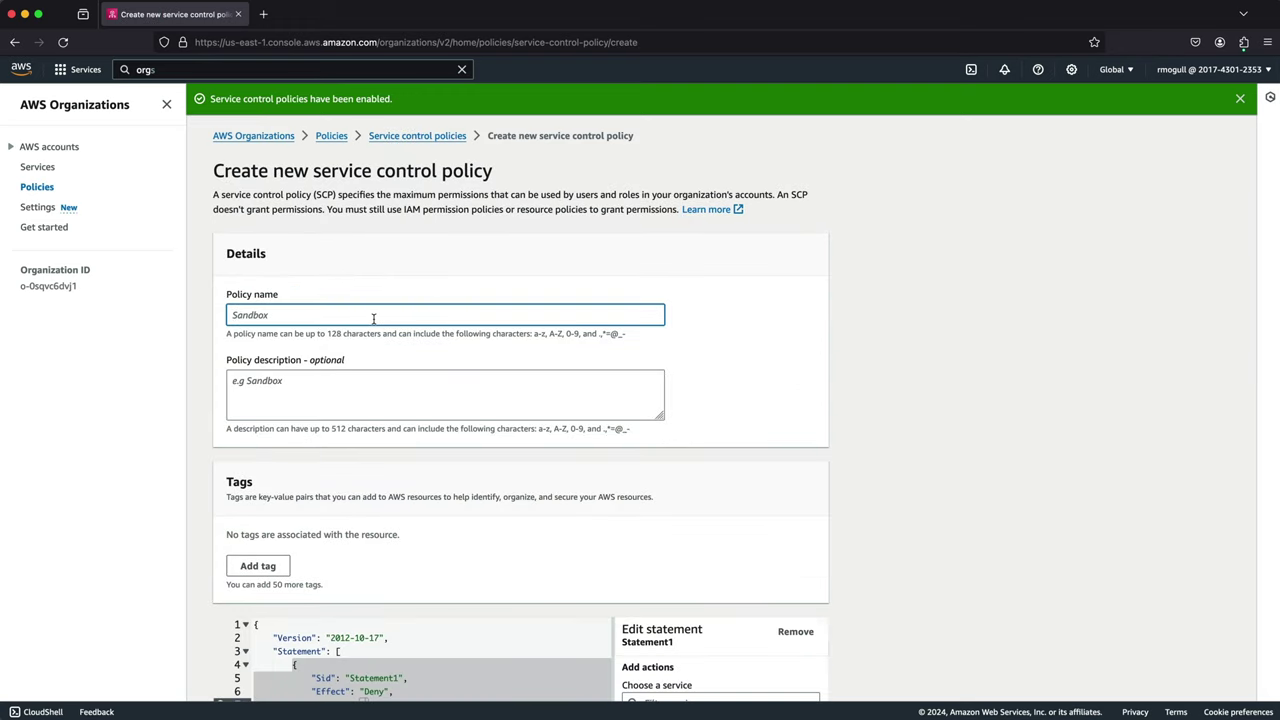
type("ProtectRootAndOrg")
Enter the policy description "Restrict the root account and the ability to leave AWS Organizations"
left_click(422, 389)
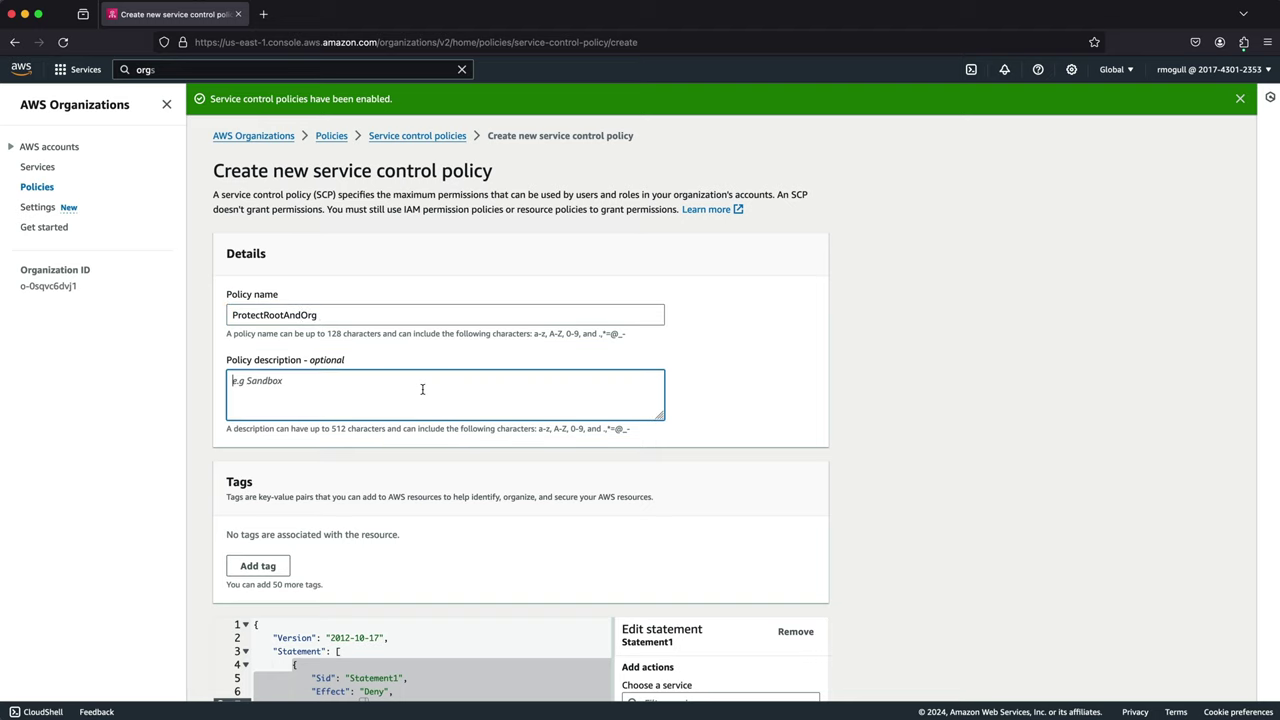
type("Restru")
key("BackSpace")
type("ict the root account and ")
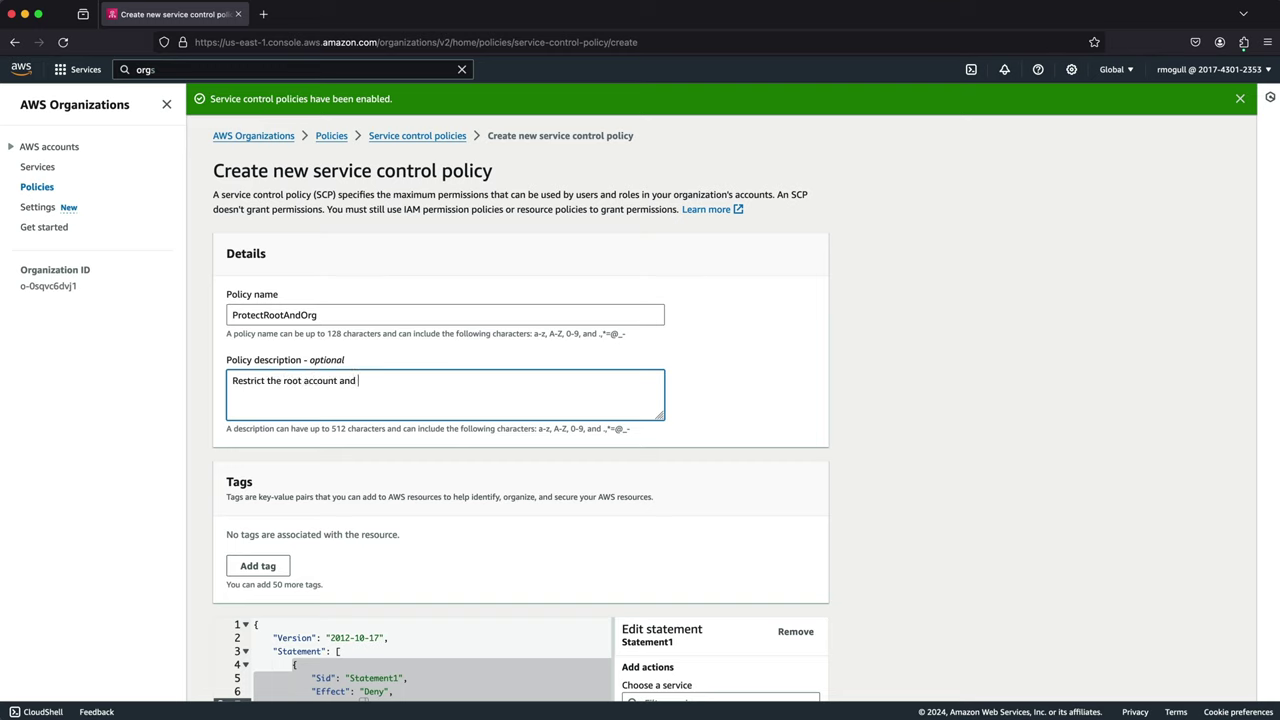
type("the ability to leave AWS Organizations")
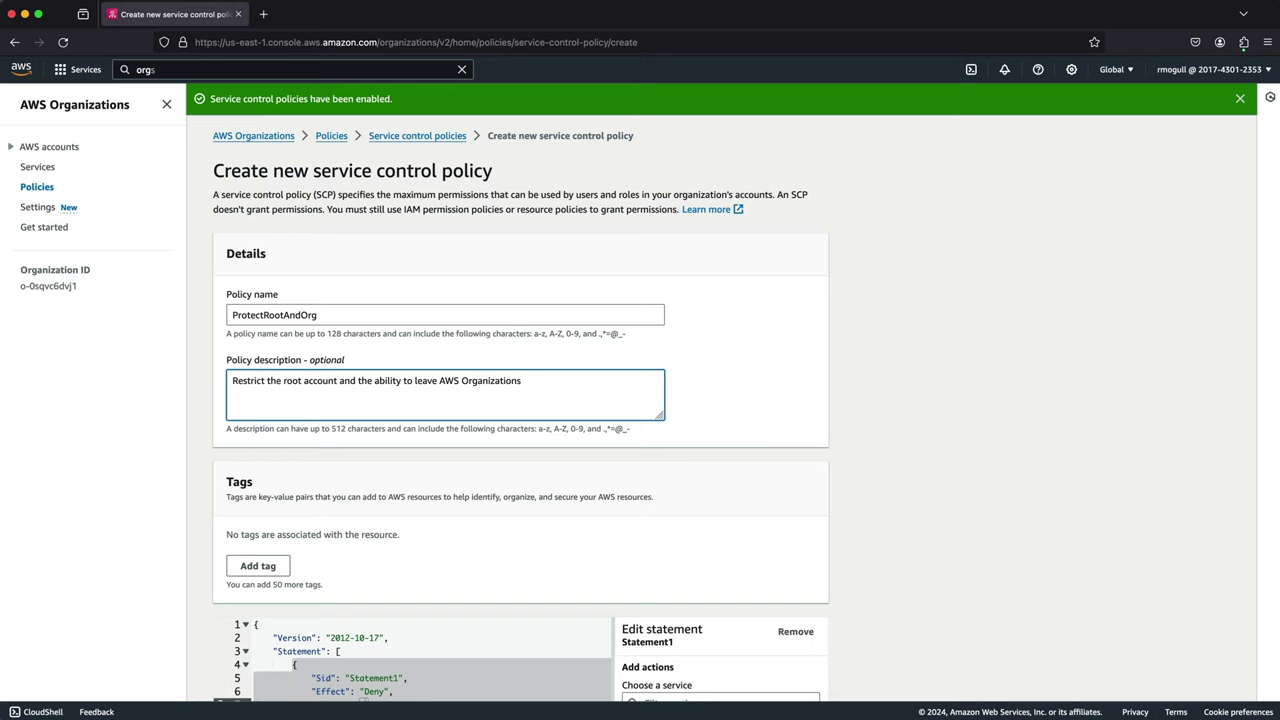
Replace the default JSON with the lab page's policy denying organizations:LeaveOrganization and all actions for arn:aws:iam::*:root, and create the policy
scroll(543, 409, "down", 5)
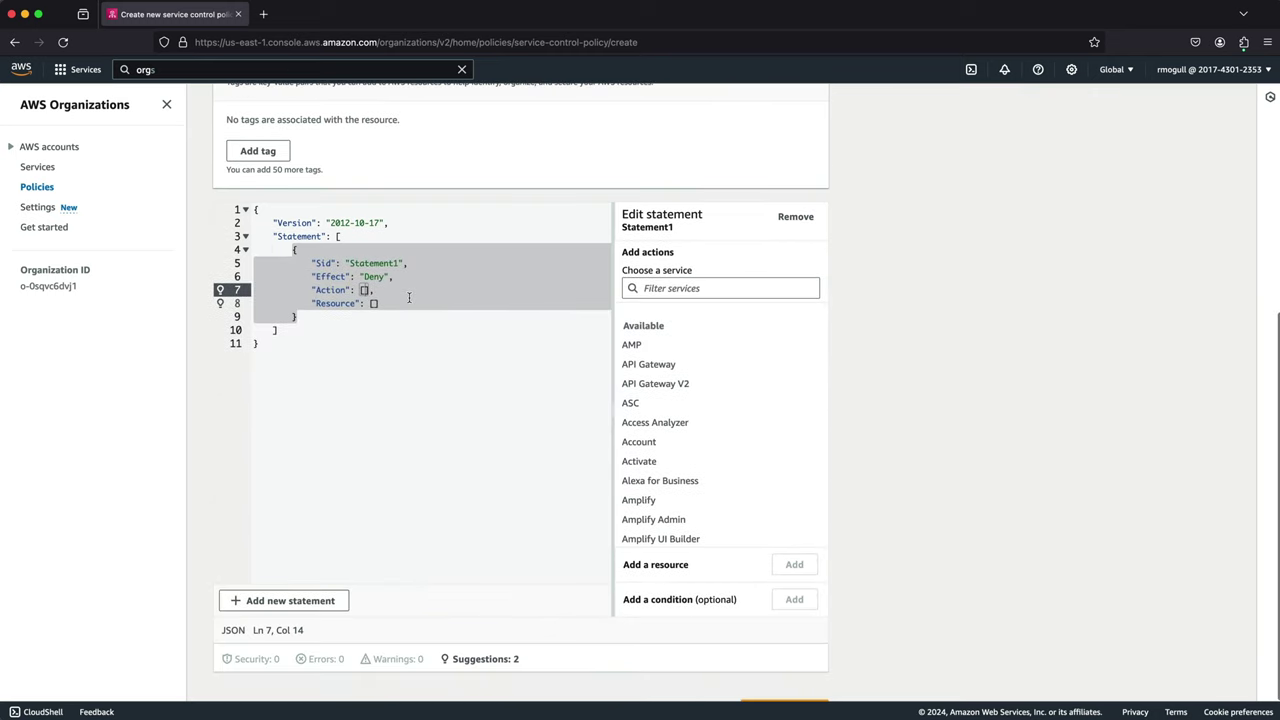
left_click(726, 288)
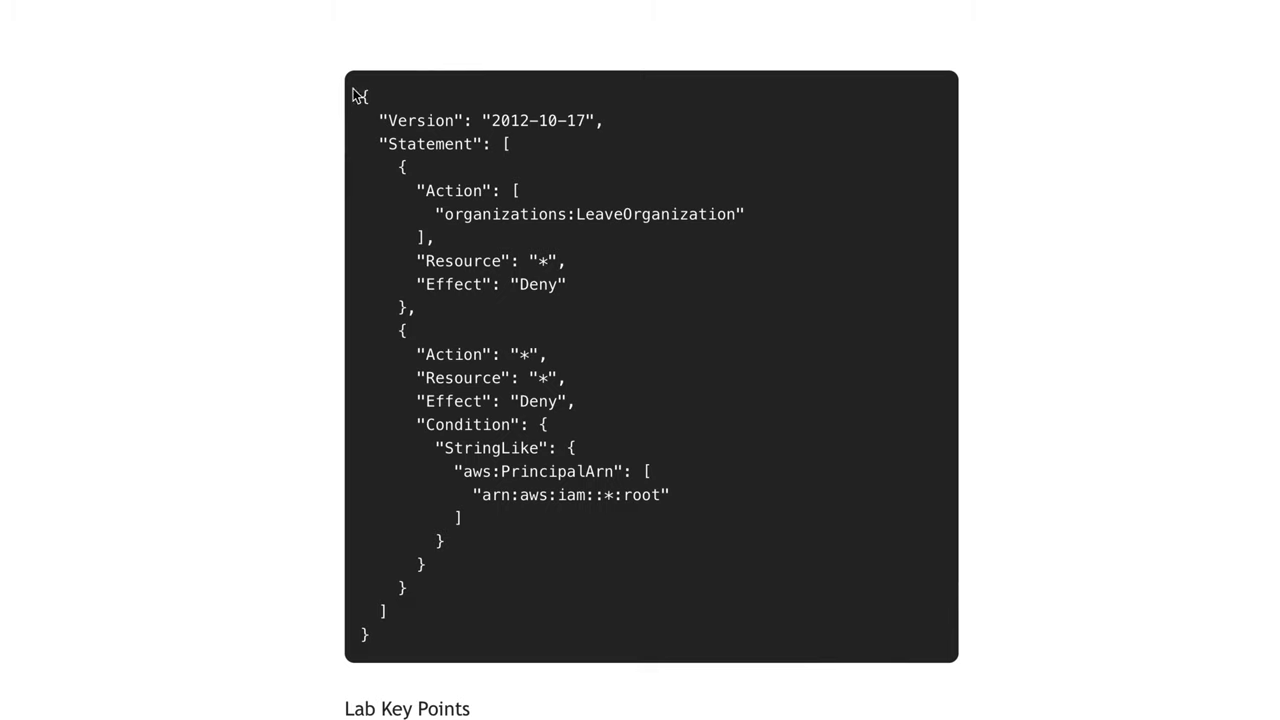
left_click_drag(362, 92, 456, 626)
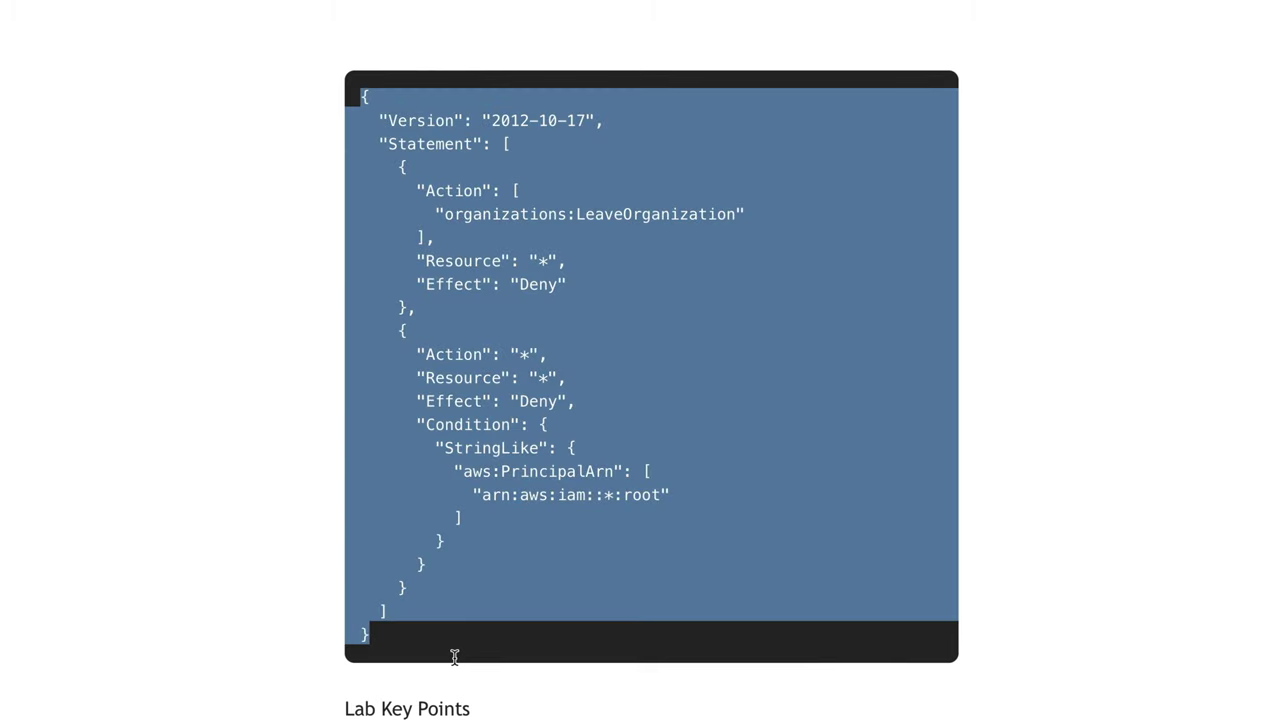
left_click(456, 688)
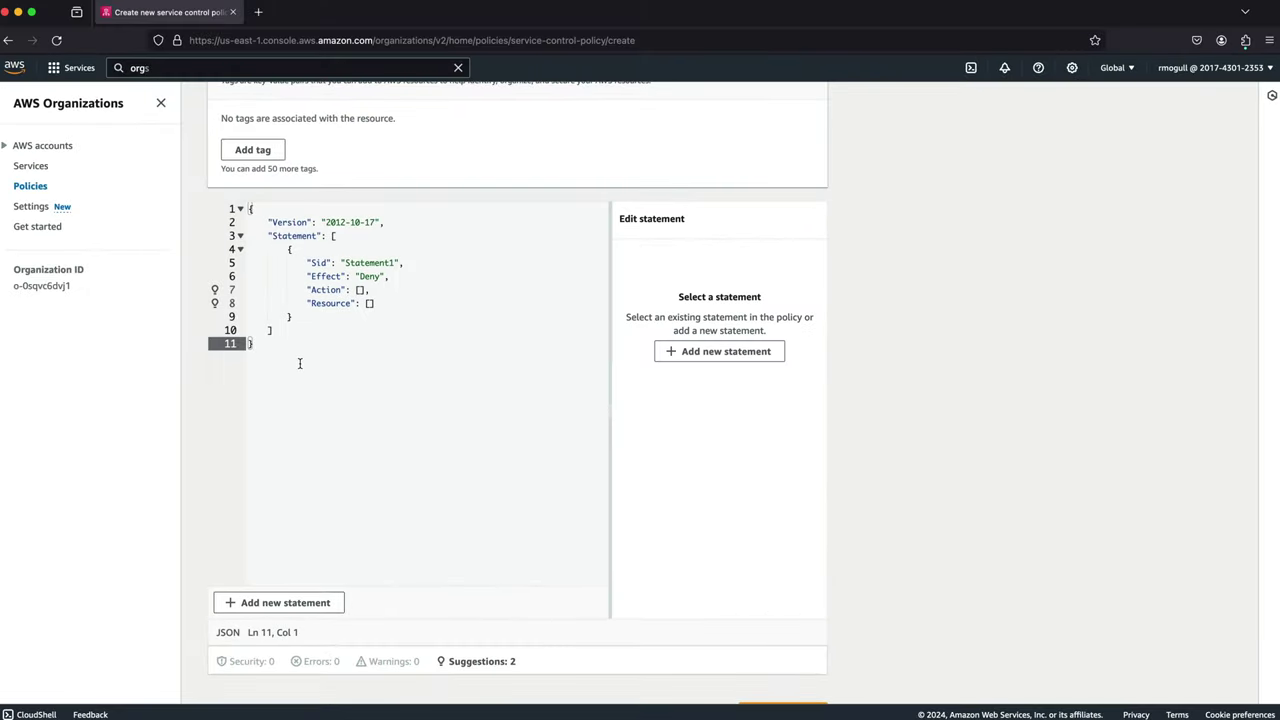
key("super+a")
key("super+v")
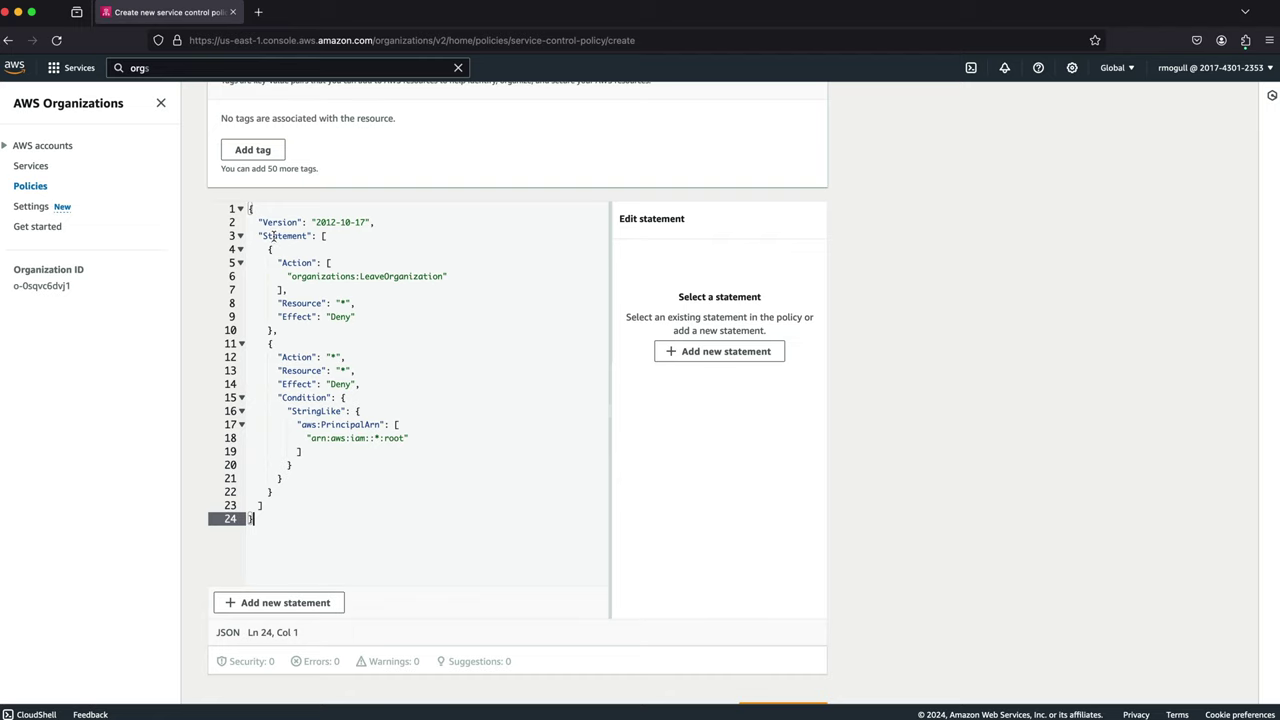
scroll(600, 440, "down", 1)
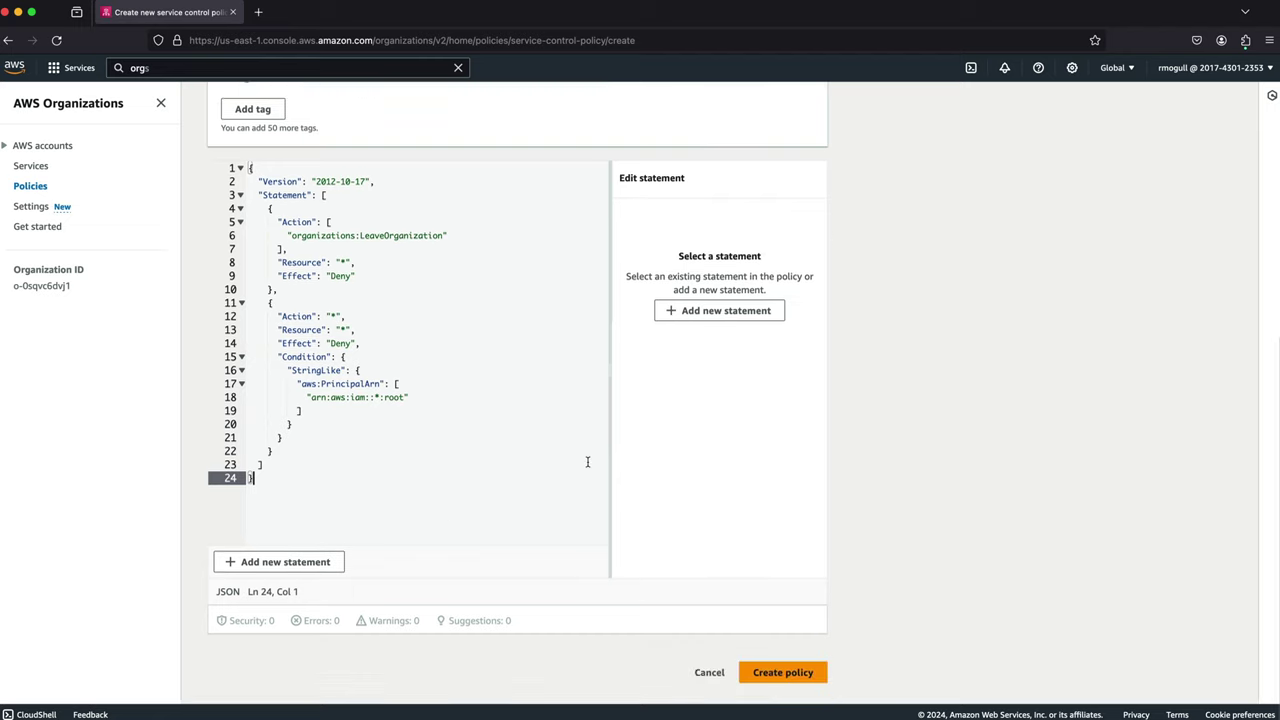
left_click(782, 678)
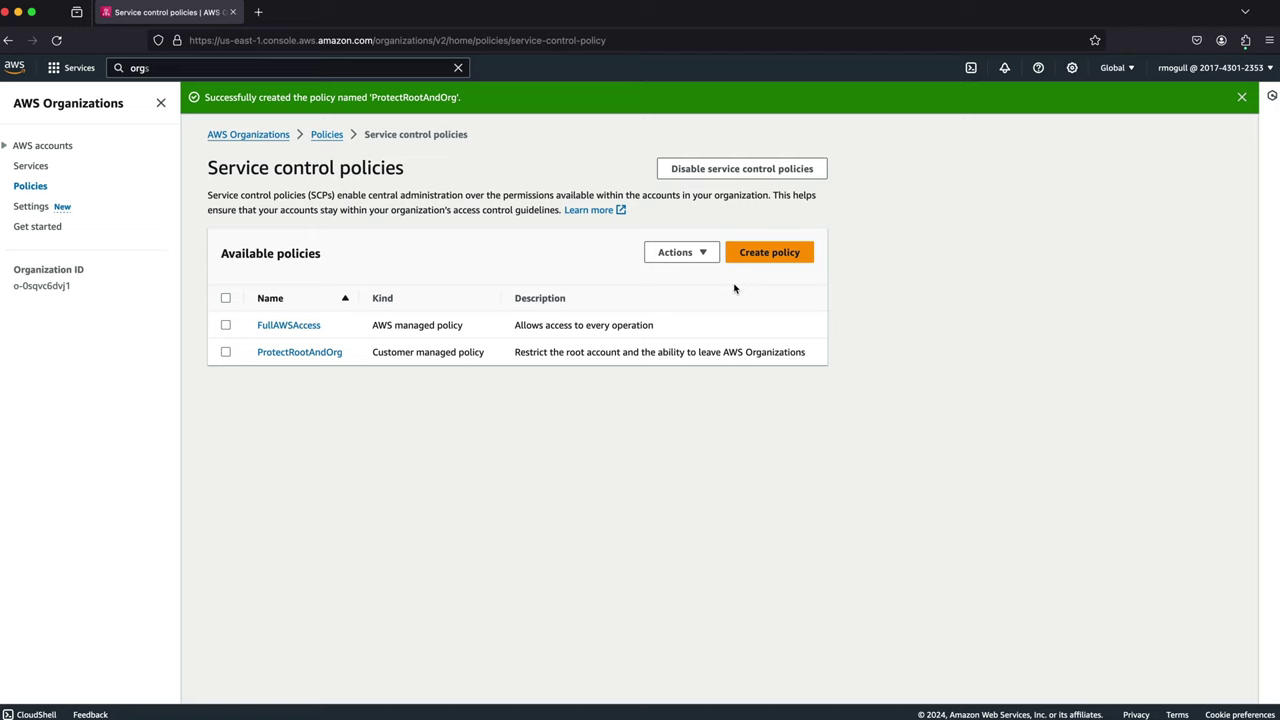
Attach the ProtectRootAndOrg policy to the organization's Root
left_click(226, 352)
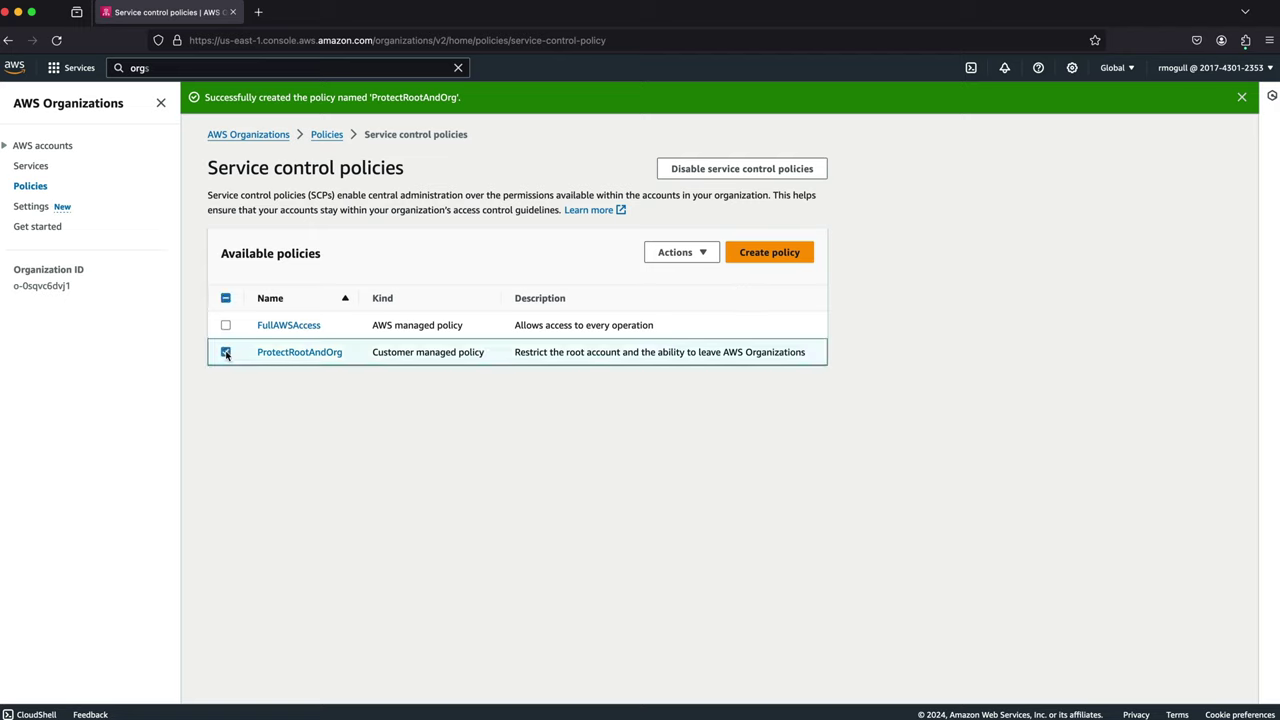
left_click(697, 254)
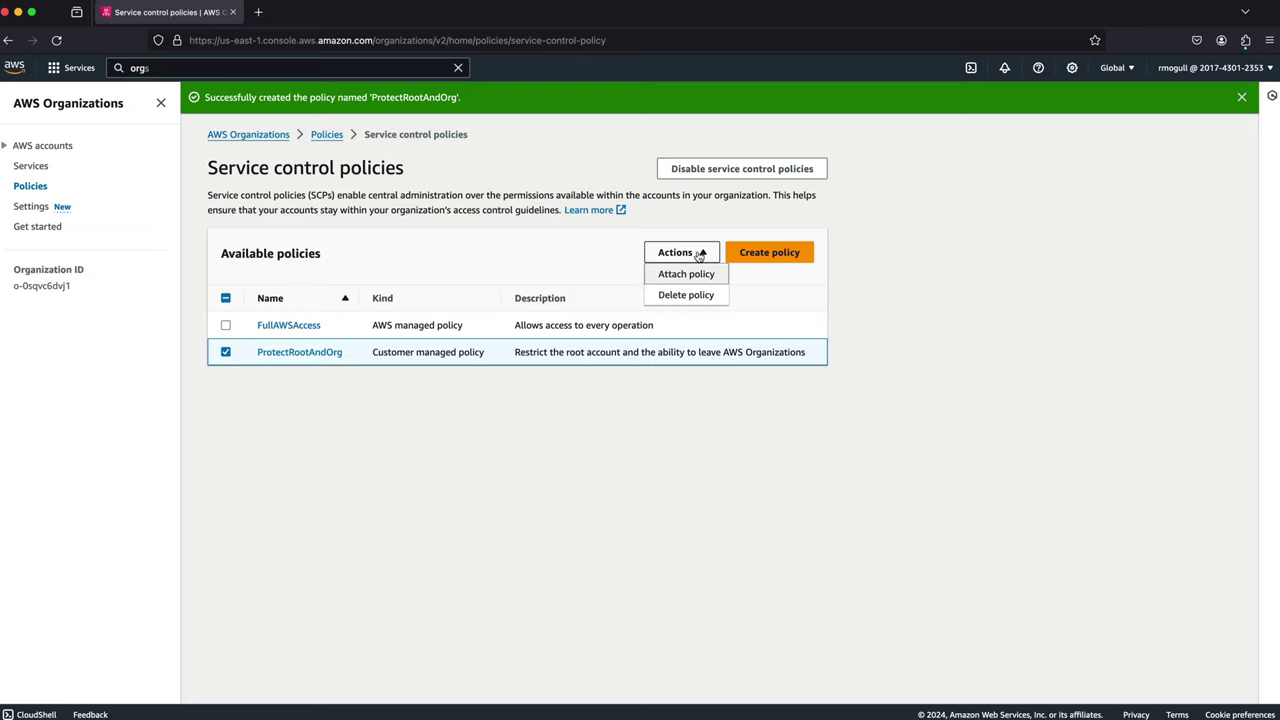
left_click(686, 274)
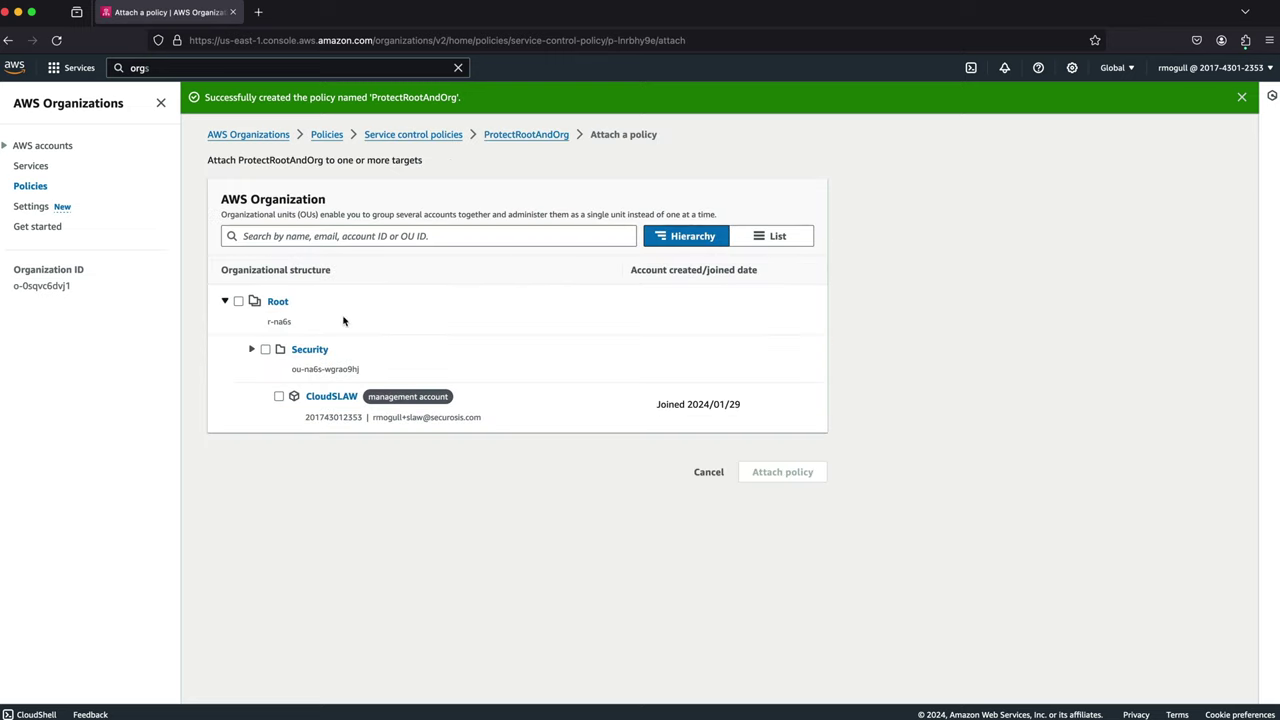
left_click(239, 302)
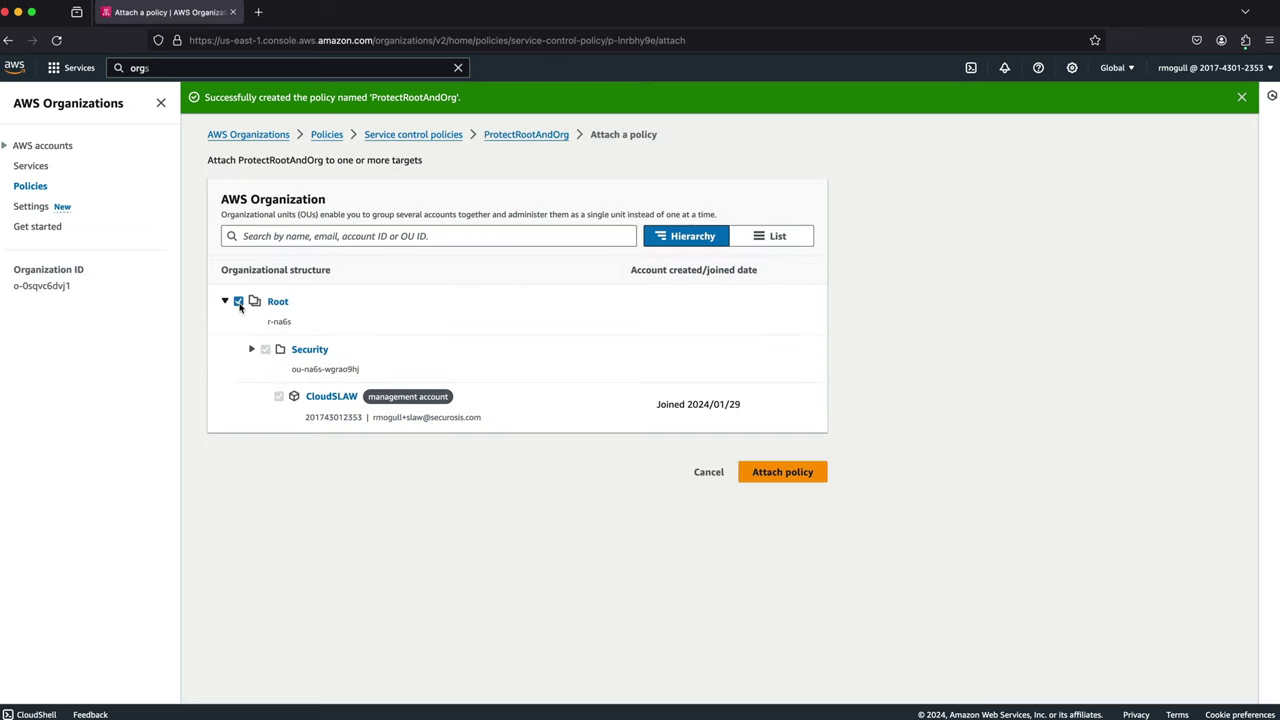
left_click(786, 474)
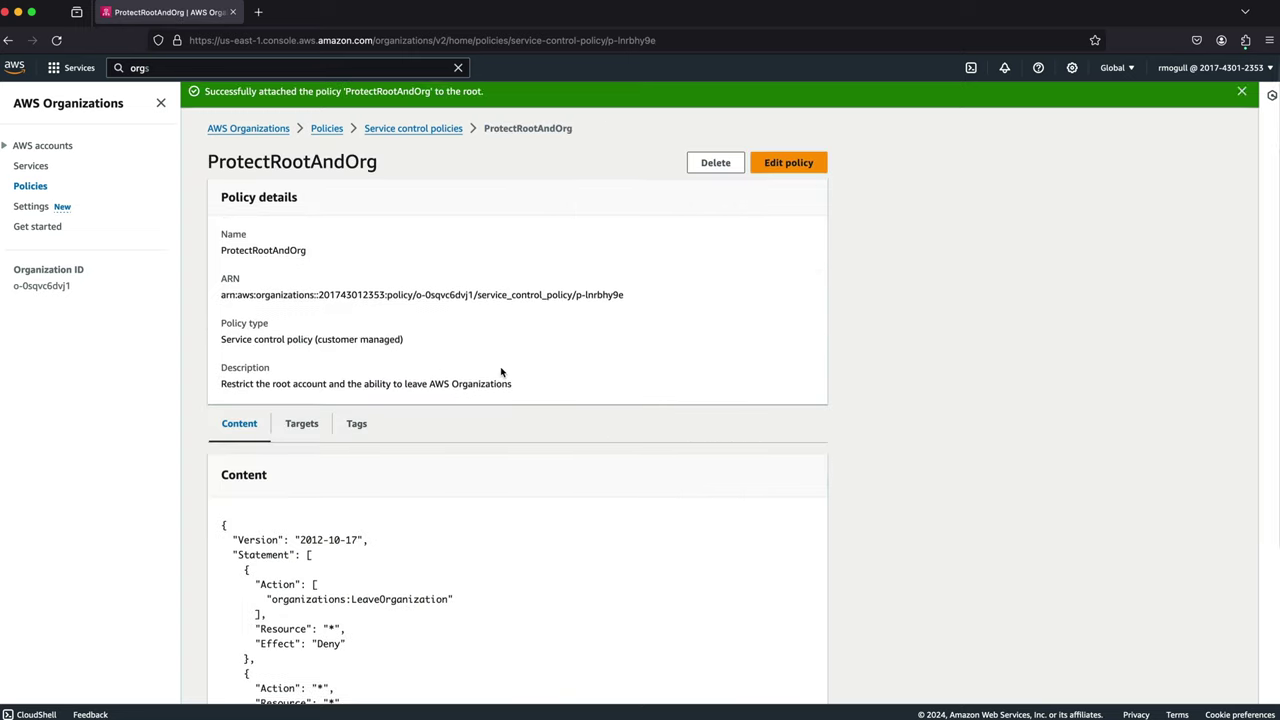
Review the attached policy's JSON content, highlighting the LeaveOrganization deny statement and the root-user deny statement in turn
scroll(501, 372, "down", 5)
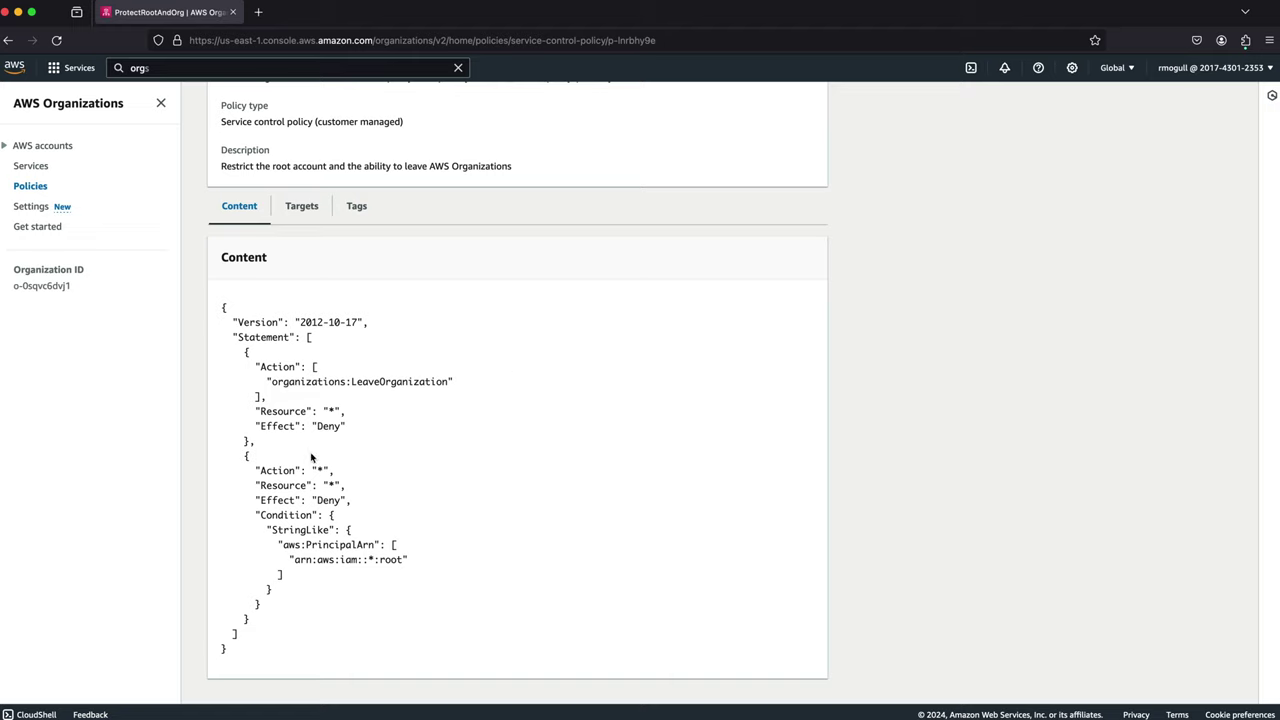
left_click_drag(258, 442, 208, 356)
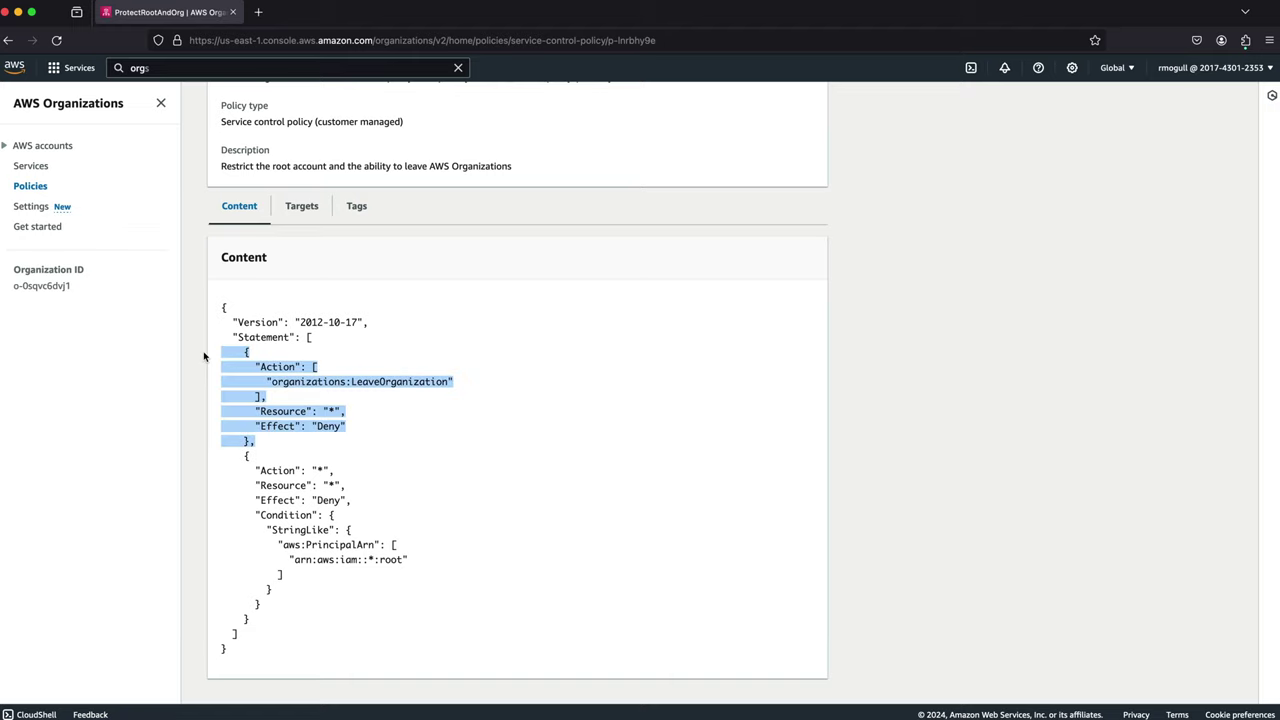
left_click(338, 581)
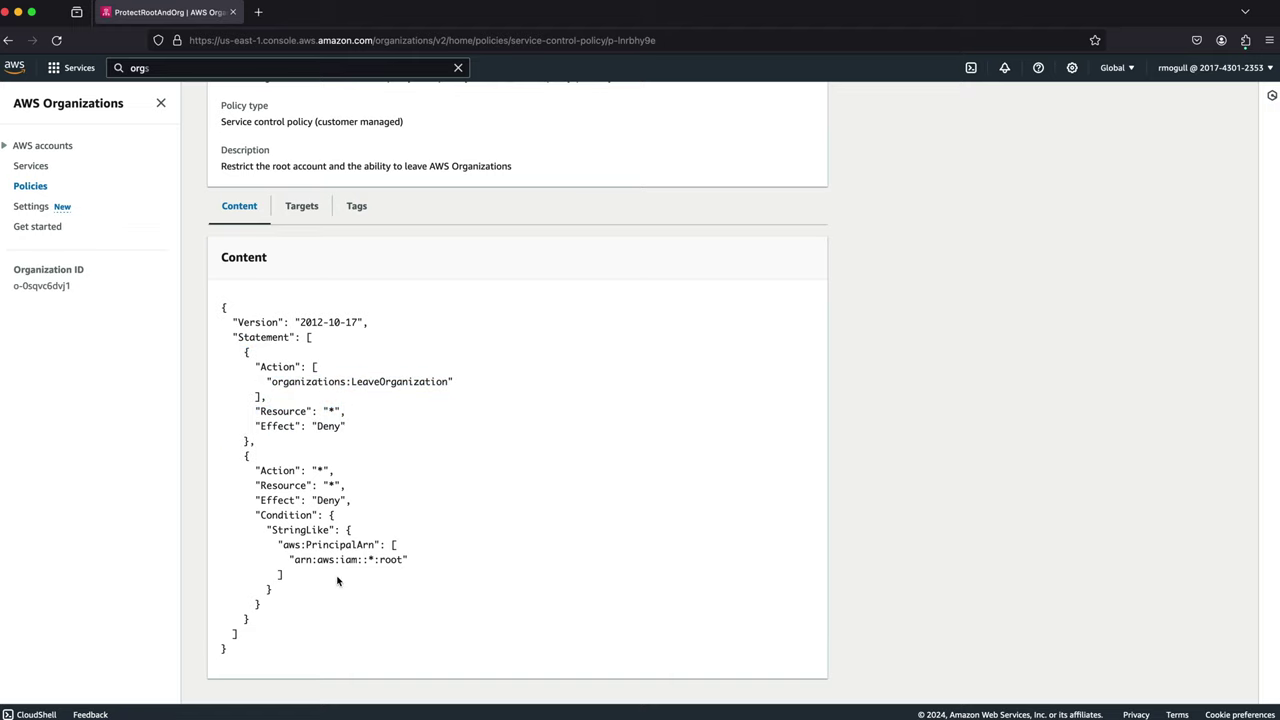
left_click_drag(338, 581, 240, 465)
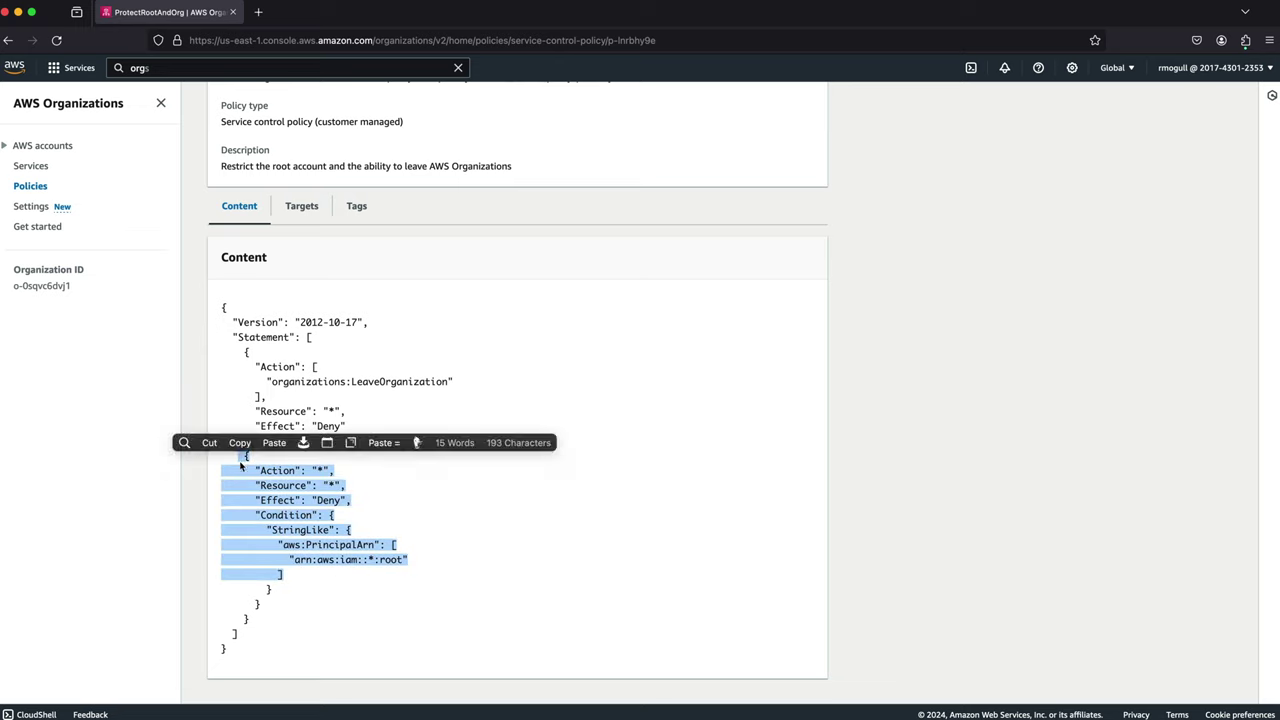